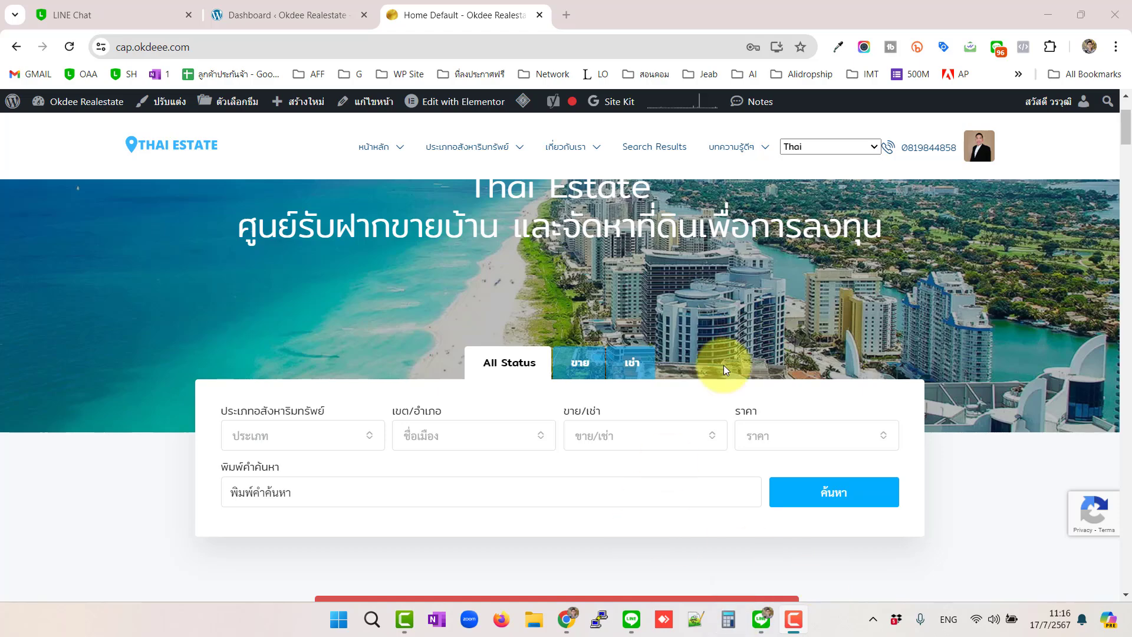
scroll(736, 353, down, 6)
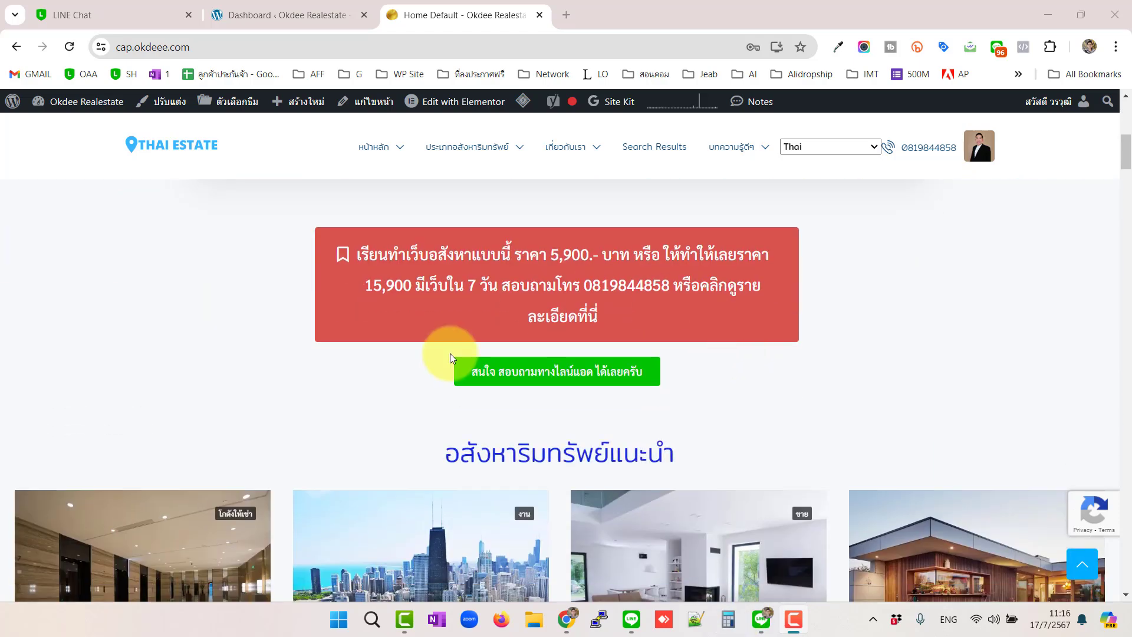
scroll(781, 369, down, 4)
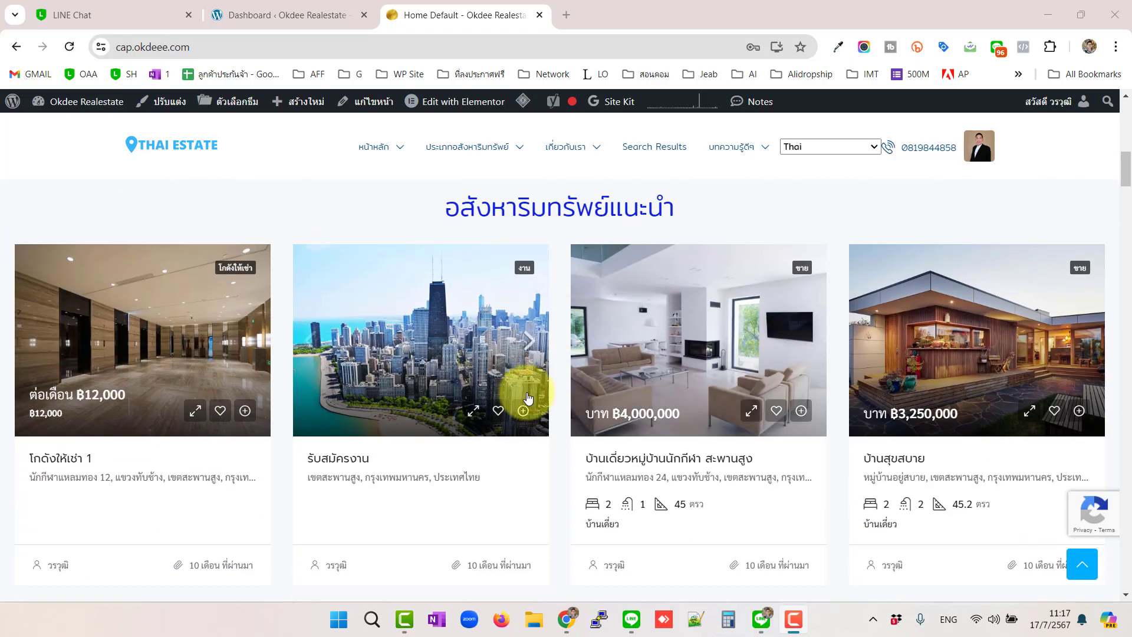
scroll(527, 397, up, 10)
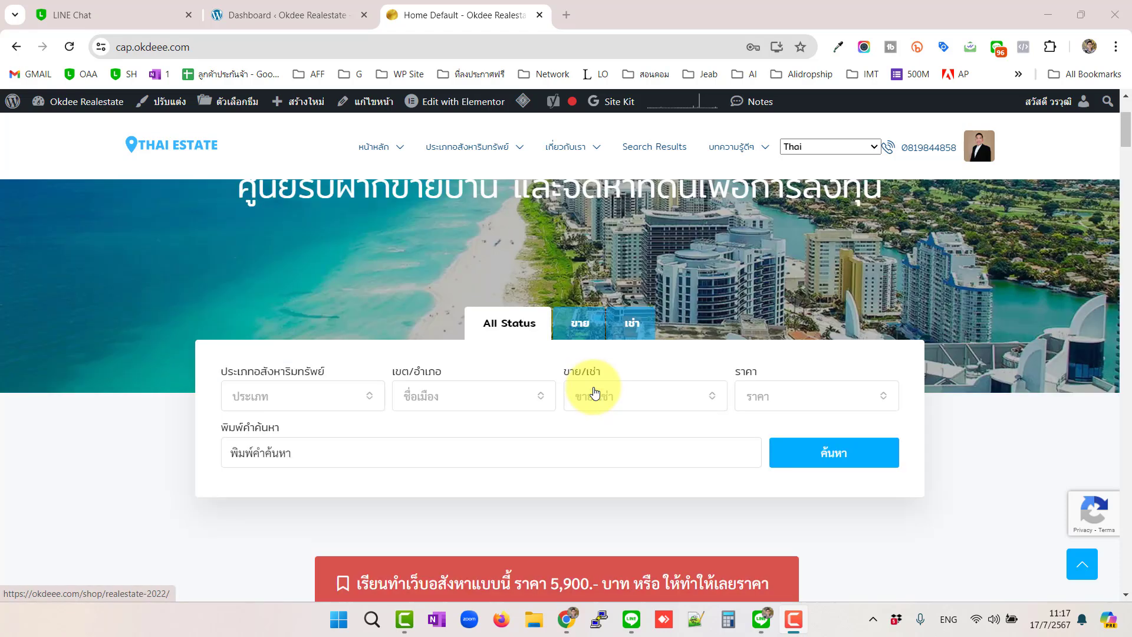
scroll(586, 386, up, 3)
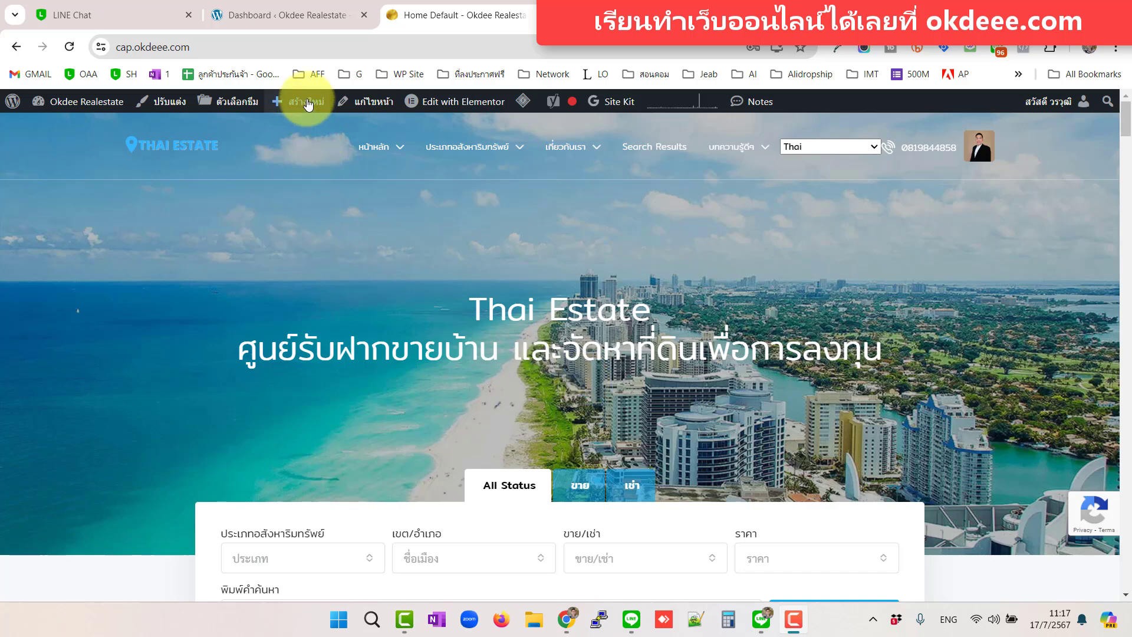
Step: Create a new page titled "TestForm" and save it as a draft
mouse_move(307, 104)
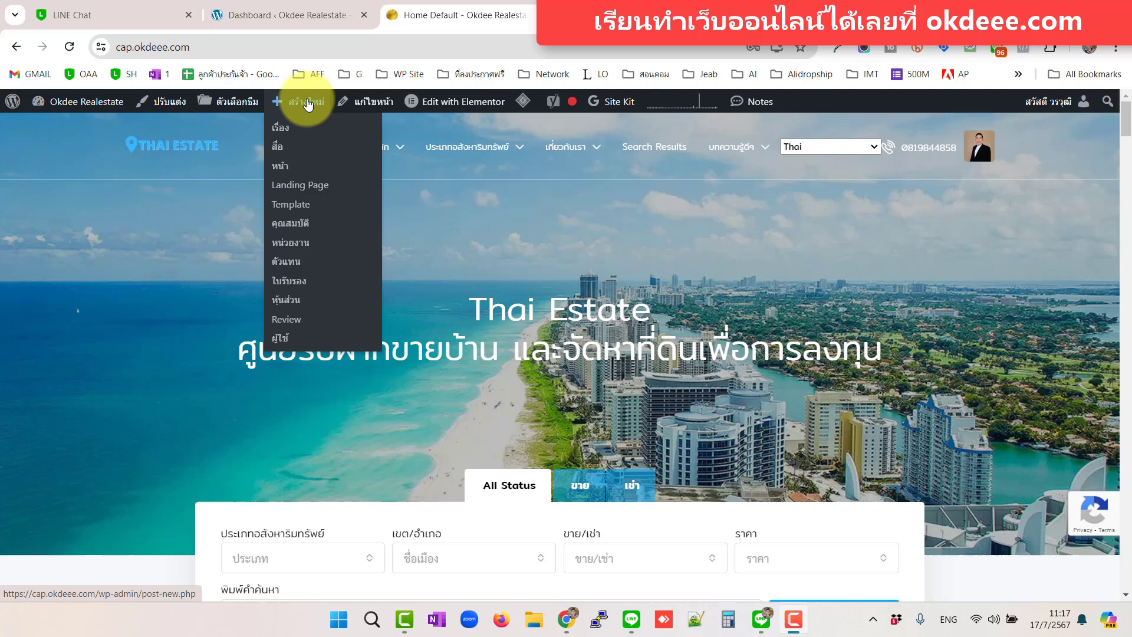
click(280, 167)
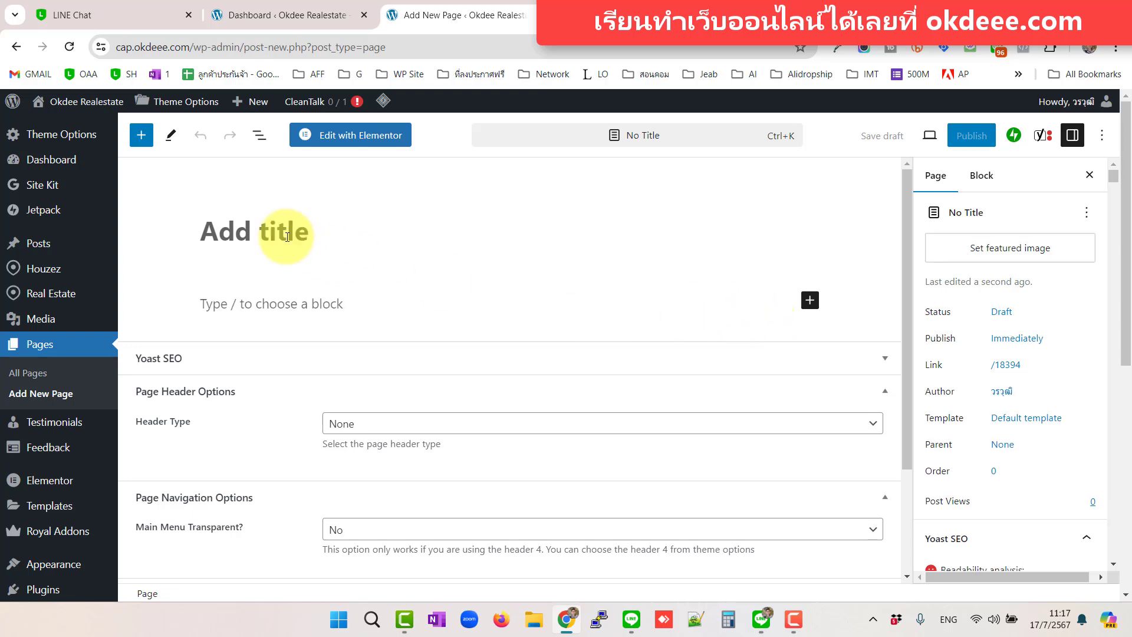
click(284, 235)
text(te)
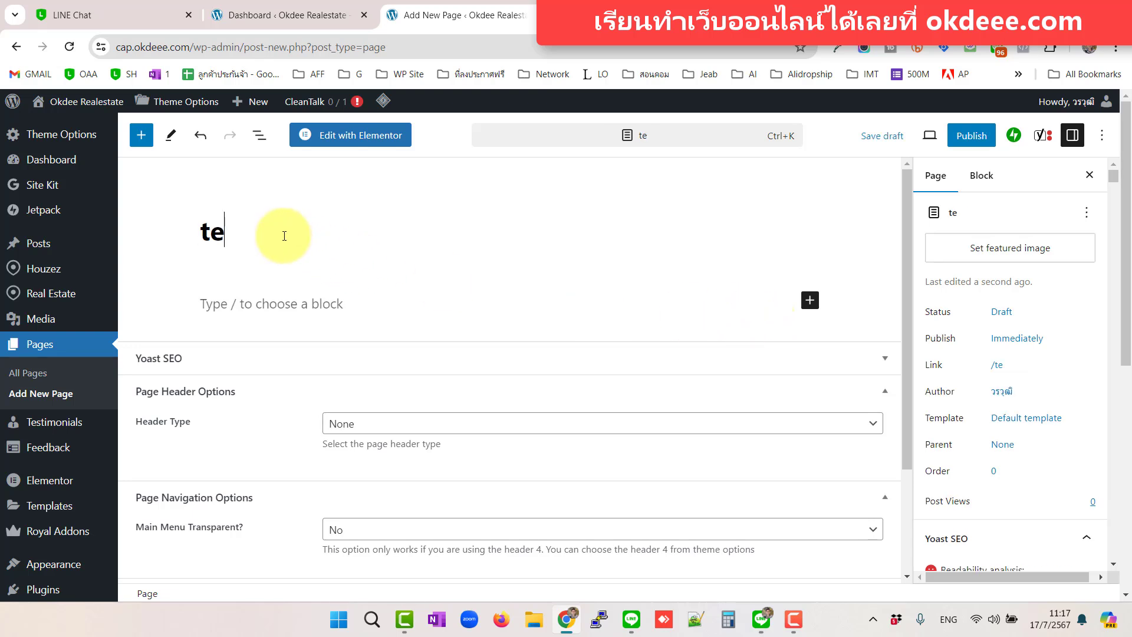
key(BackSpace)
text(Tes)
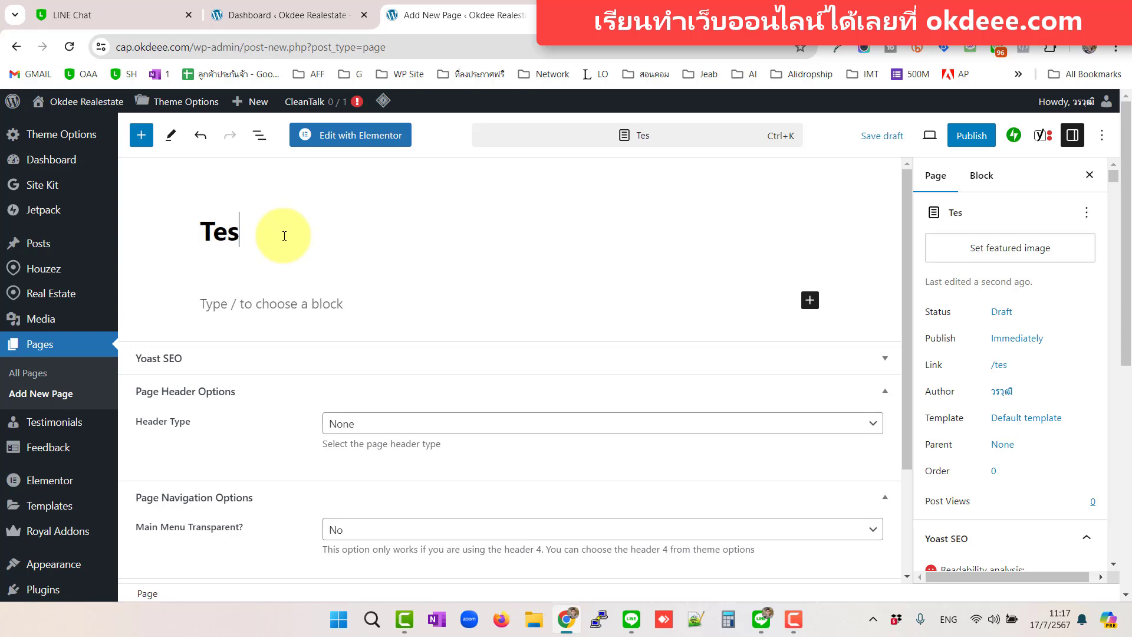
text(tForm)
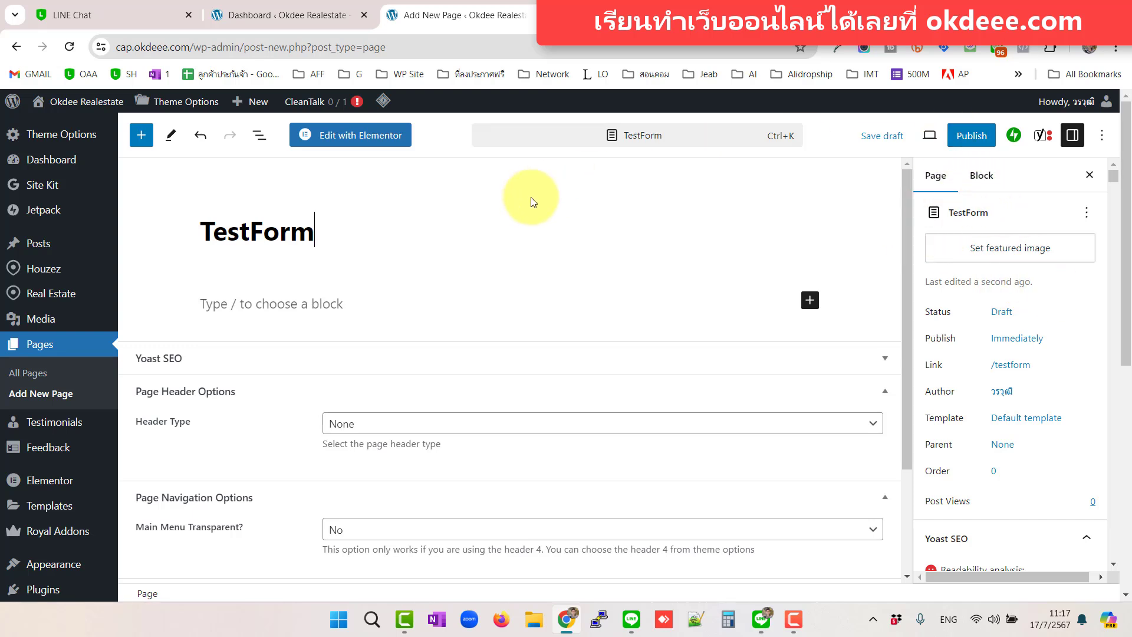
click(882, 136)
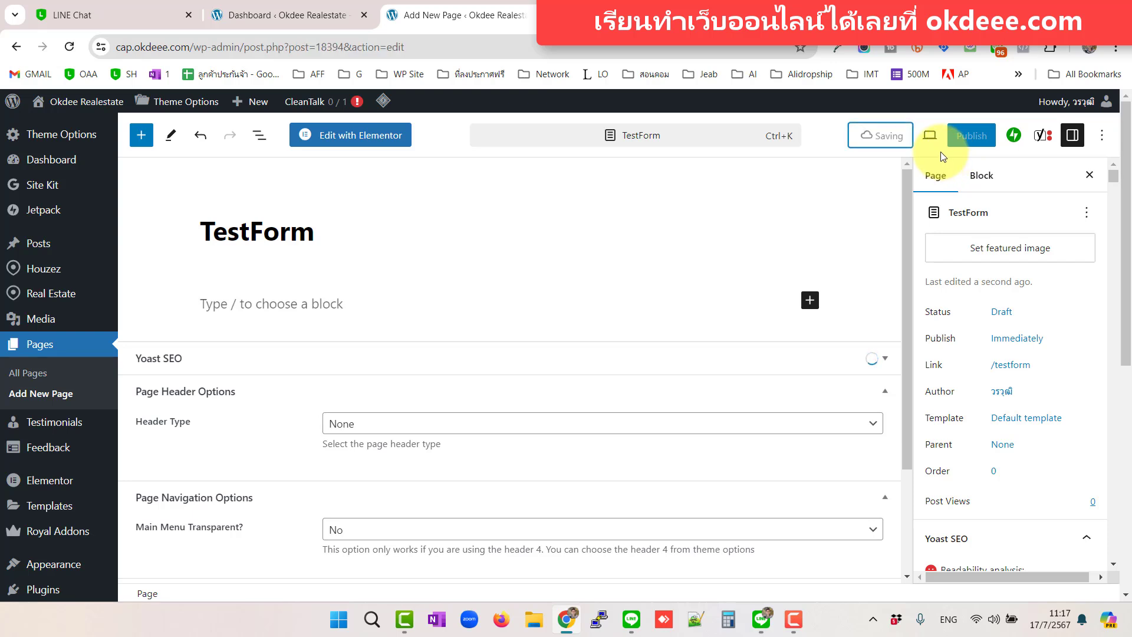
Step: Set the page's template to Houzez Page Builder
click(1022, 417)
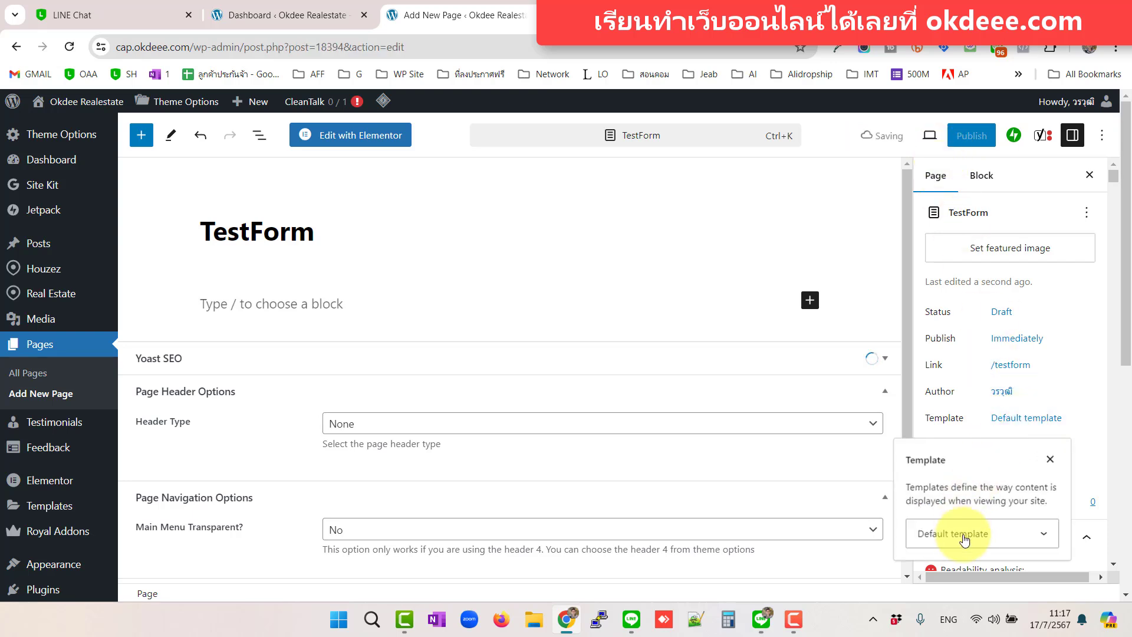
click(969, 538)
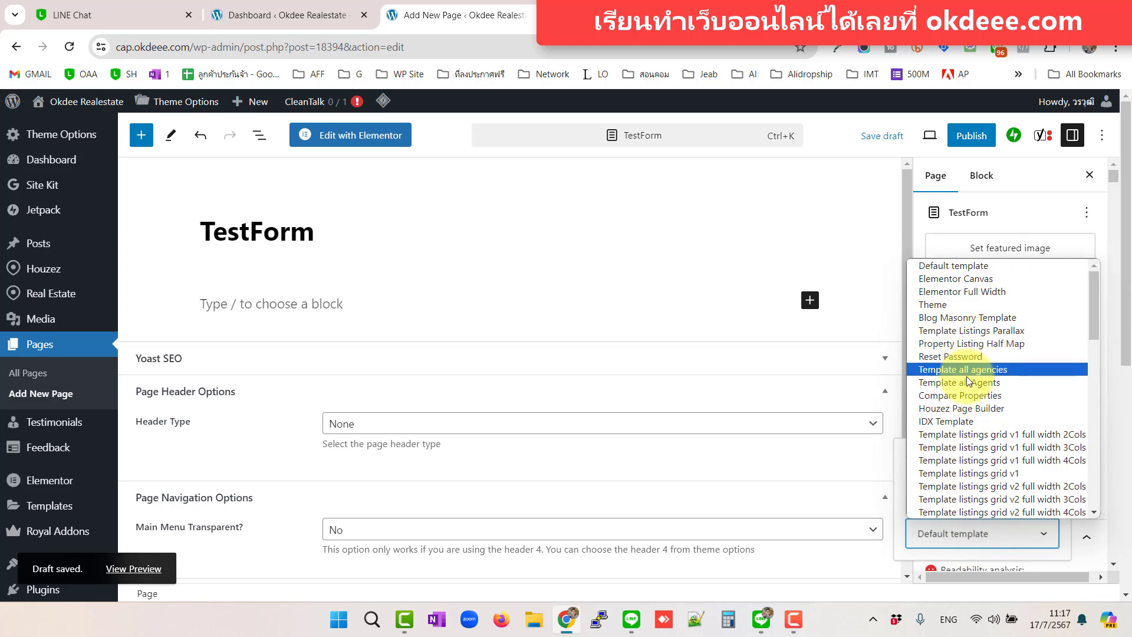
click(972, 408)
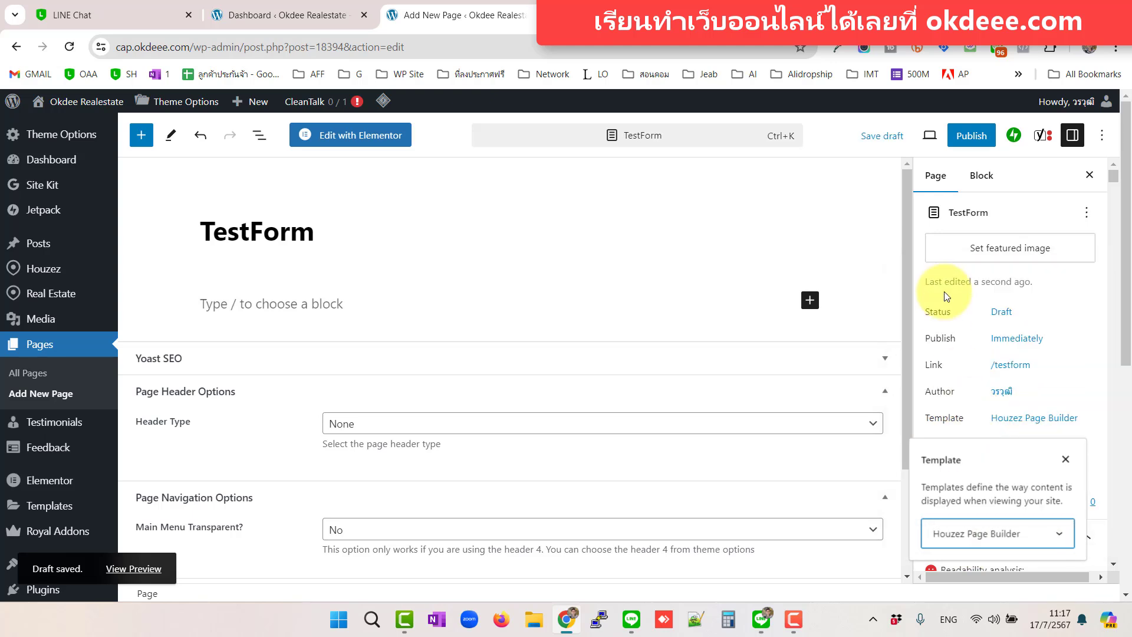
Step: Publish the TestForm page and open it for editing with Elementor
click(974, 136)
click(974, 137)
click(969, 135)
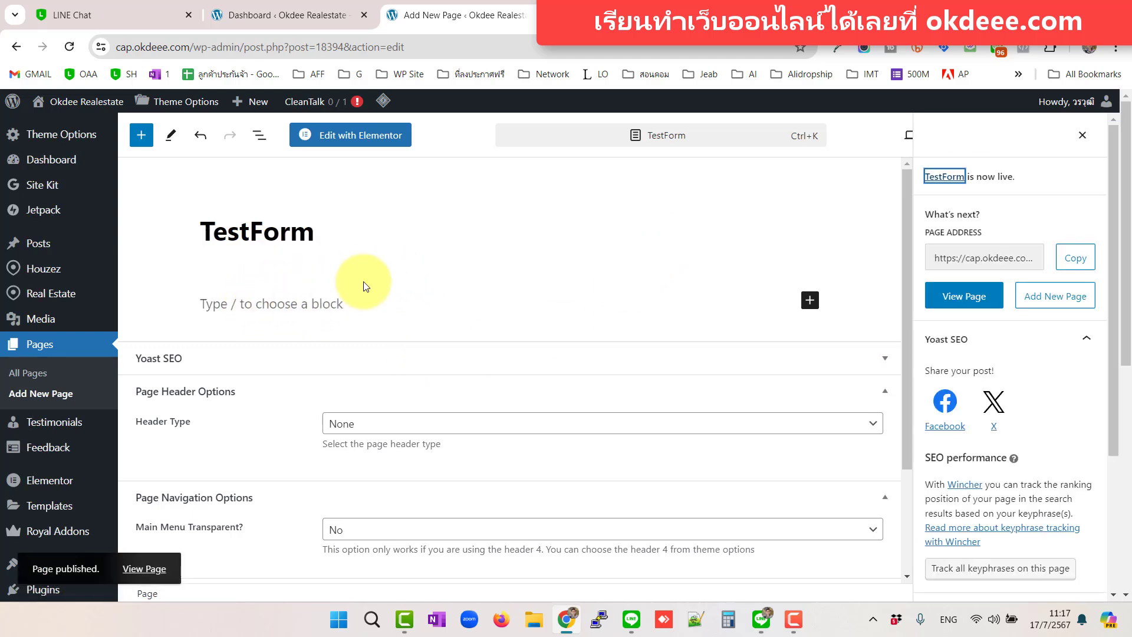
click(378, 142)
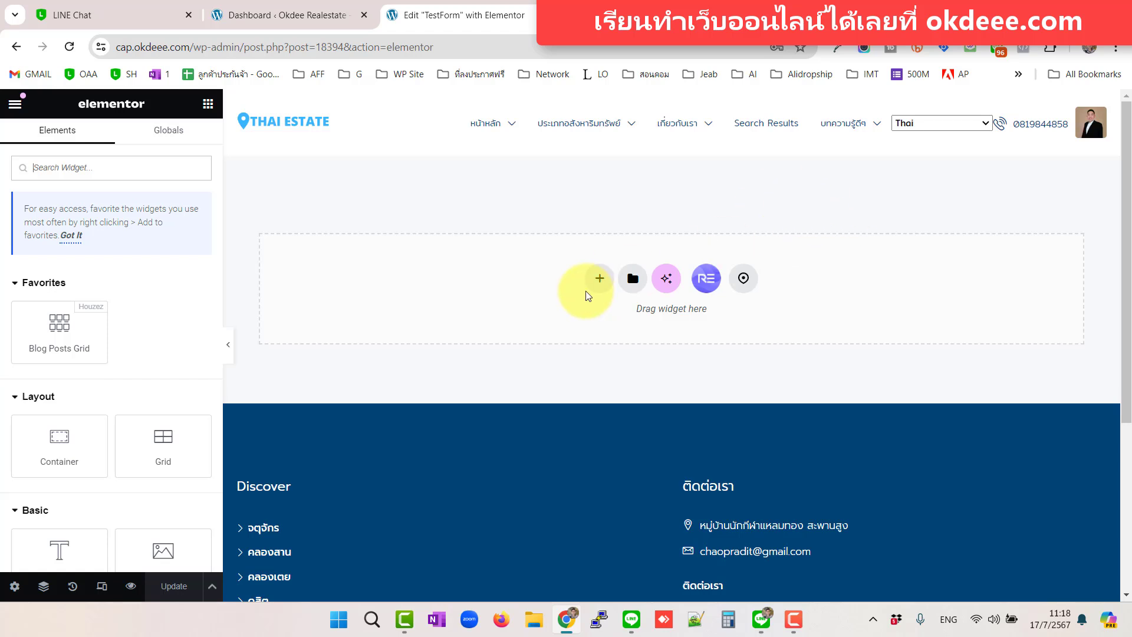
click(599, 278)
click(614, 333)
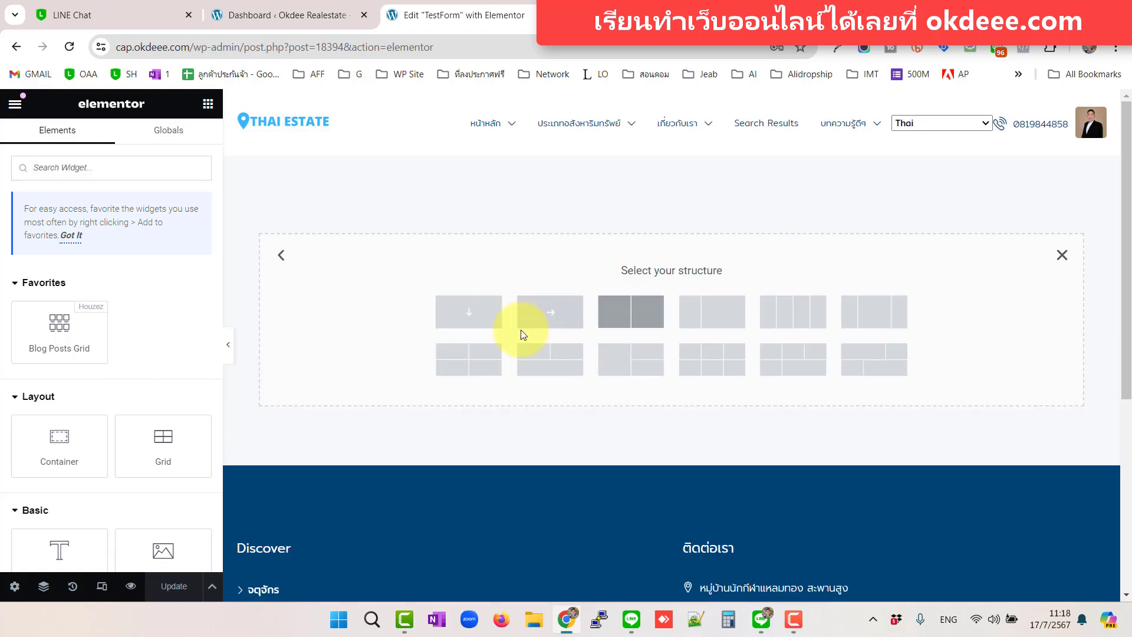
click(481, 316)
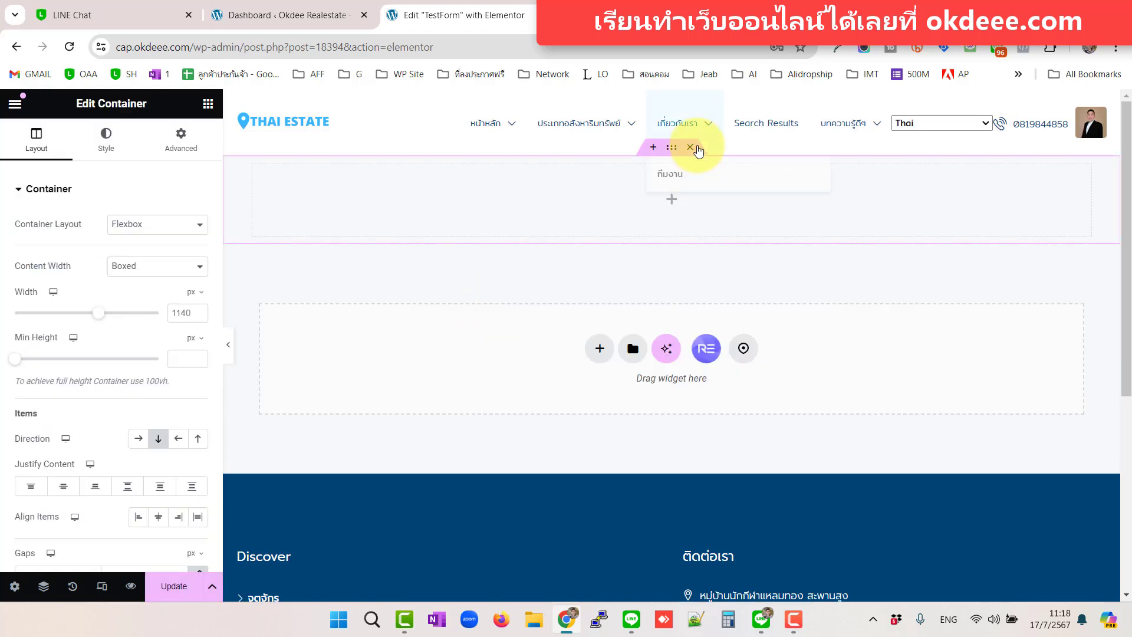
click(690, 147)
Step: Add a Flexbox container with three columns, the middle one wider than the two outer ones
click(599, 275)
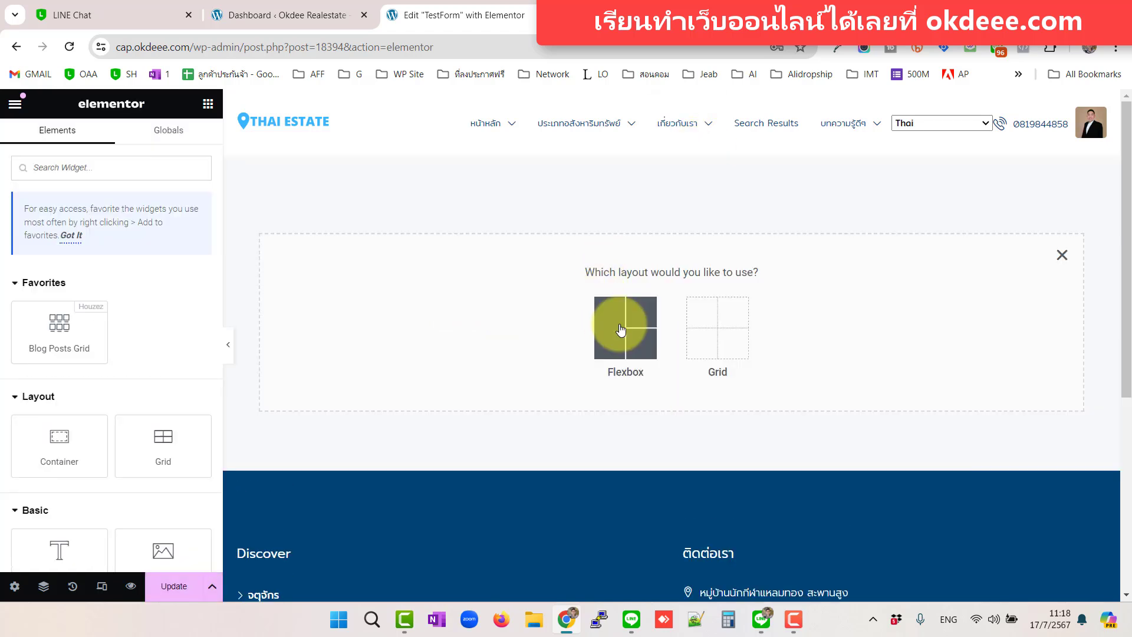
click(626, 323)
click(875, 319)
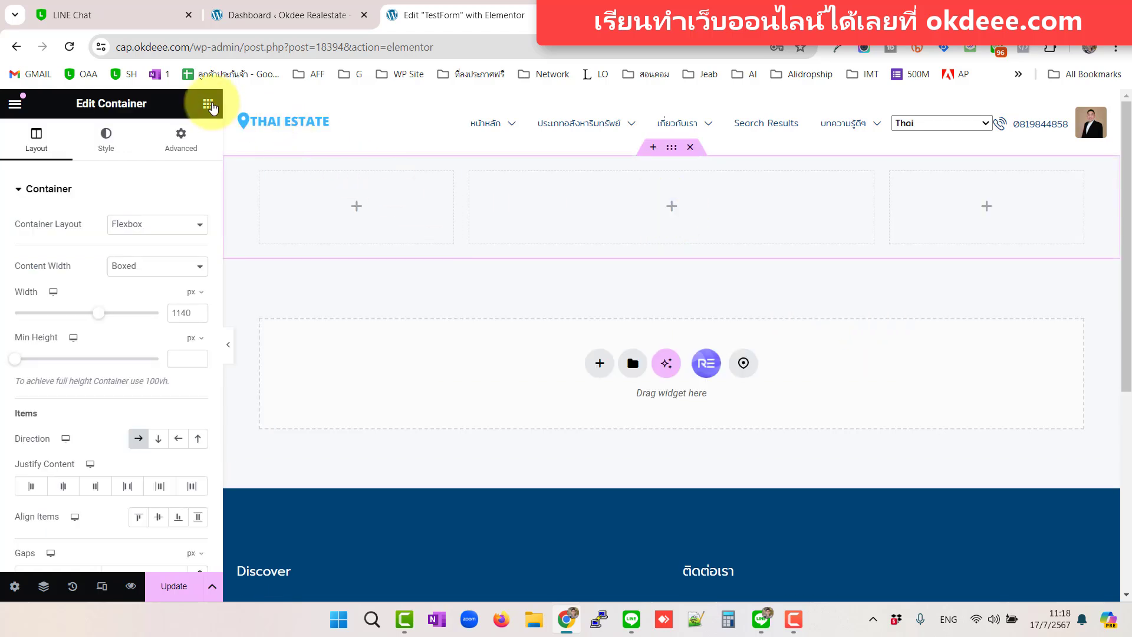
Step: Place a Heading widget in the middle column of the container
click(208, 104)
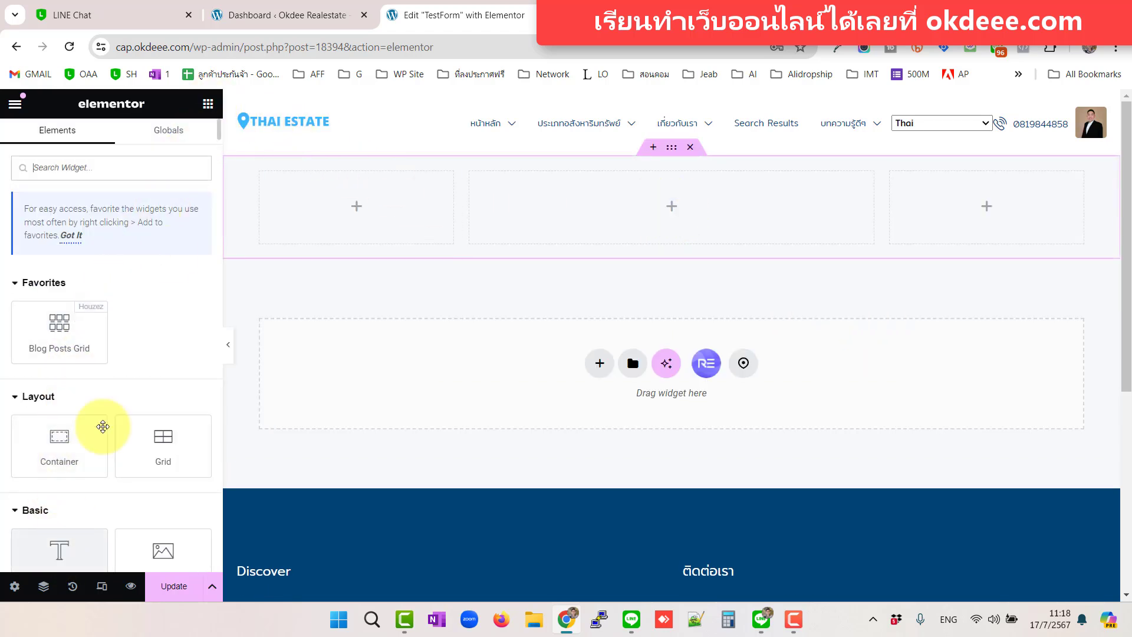
scroll(132, 328, down, 2)
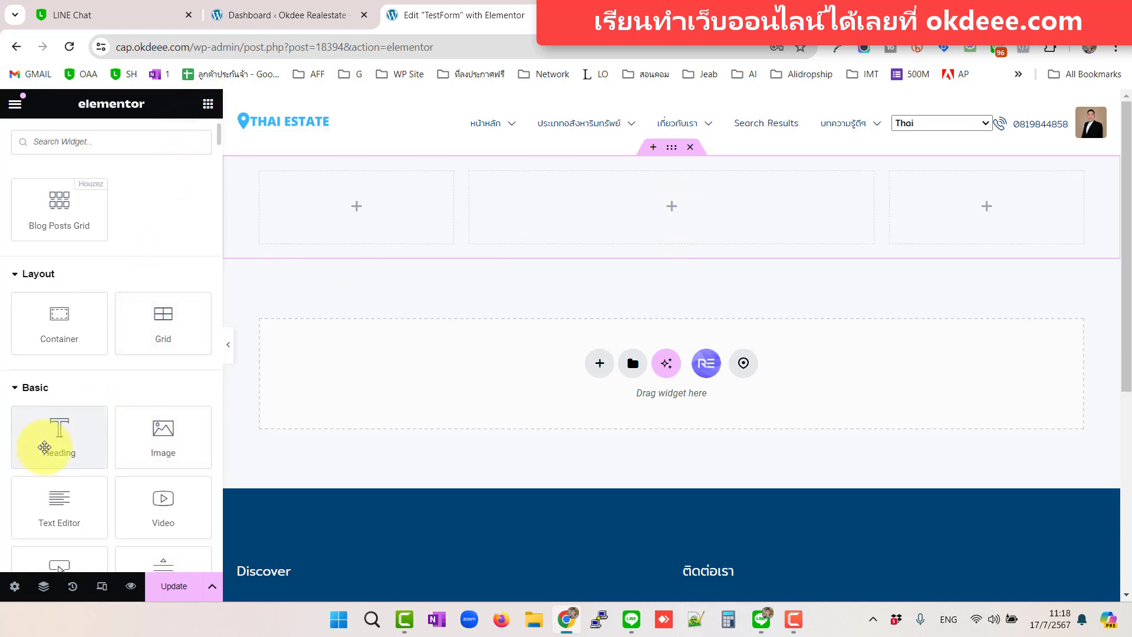
drag(44, 449, 631, 223)
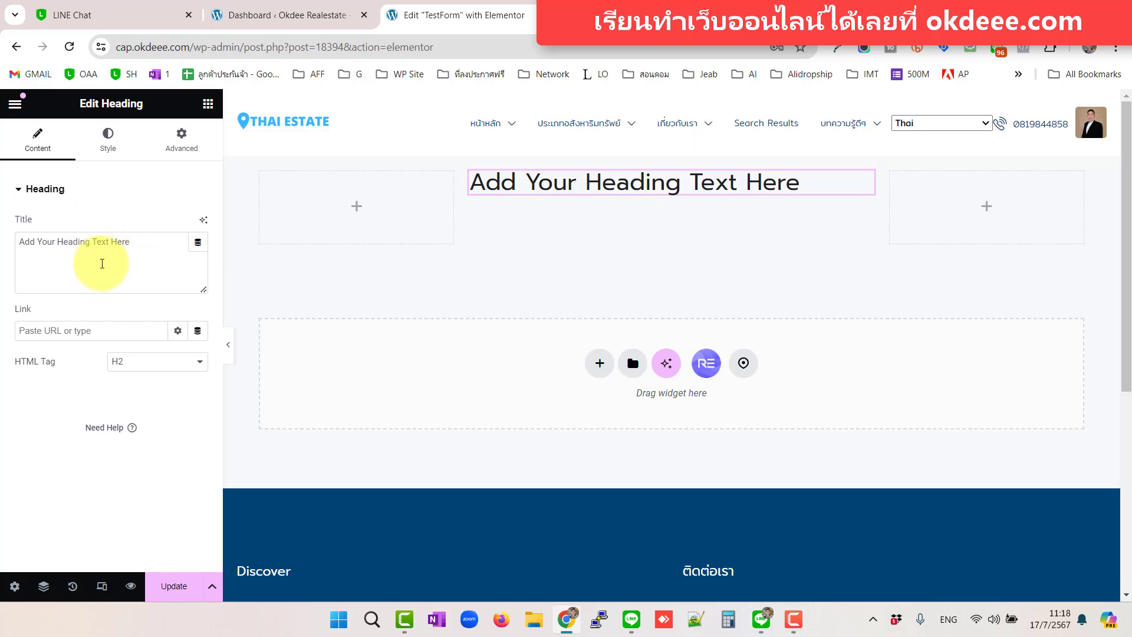
Step: Replace the heading's placeholder title with "ติดต่อเรา ได้เลยครับ"
click(140, 244)
drag(139, 243, 6, 234)
text(9b)
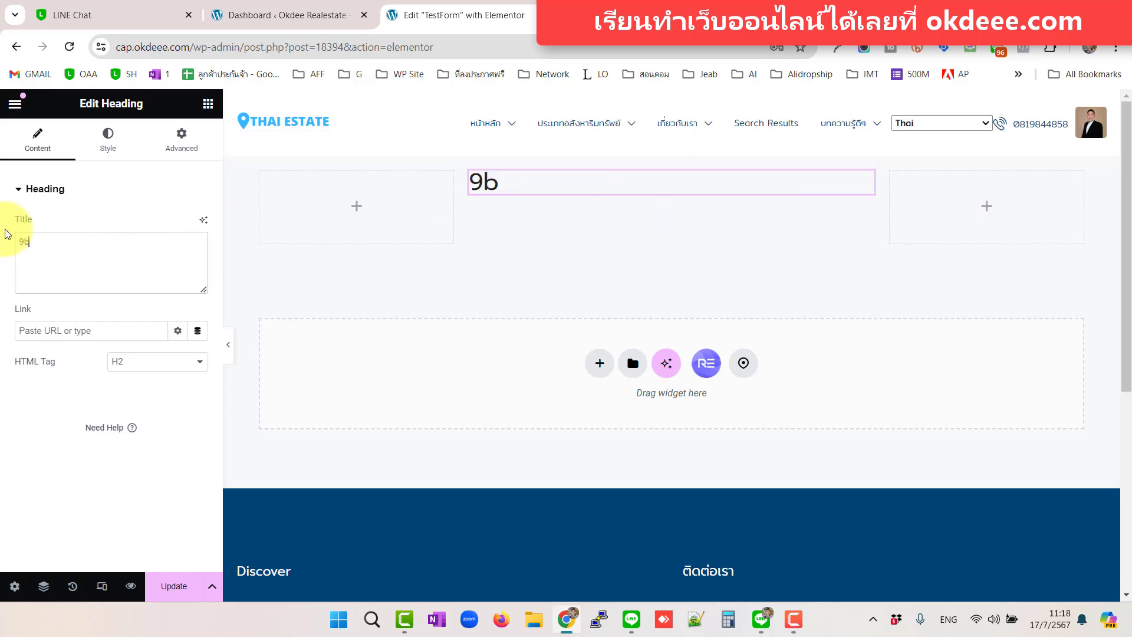
key(BackSpace)
key(BackSpace)
key(grave)
text(ติด)
key(BackSpace)
key(BackSpace)
key(BackSpace)
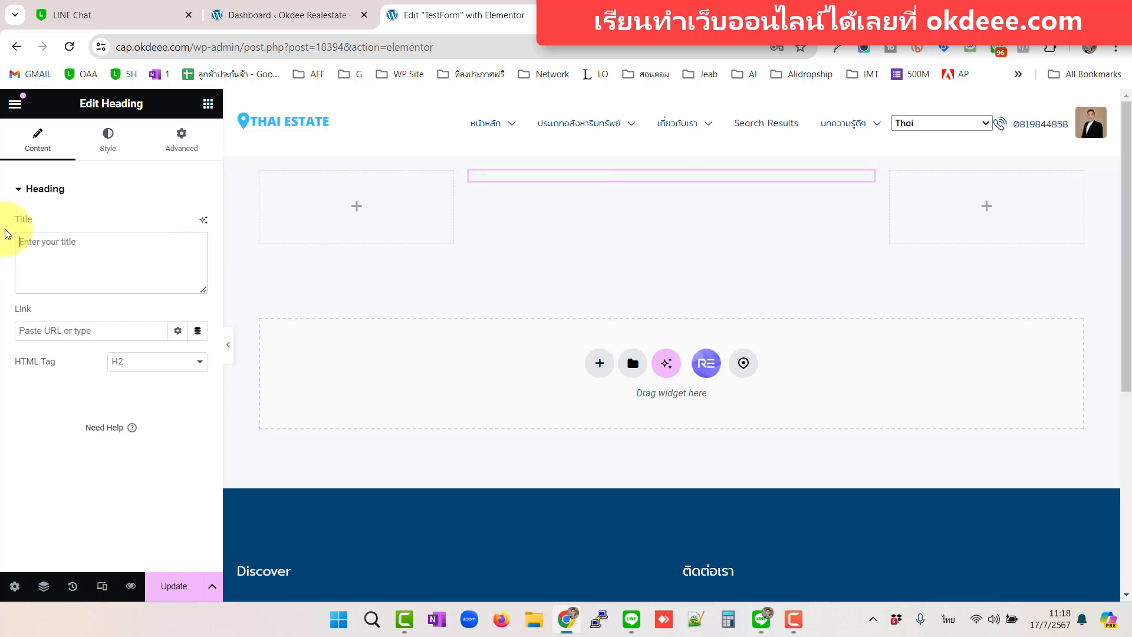
text(ติดต่อเรา ได้เลยครับ)
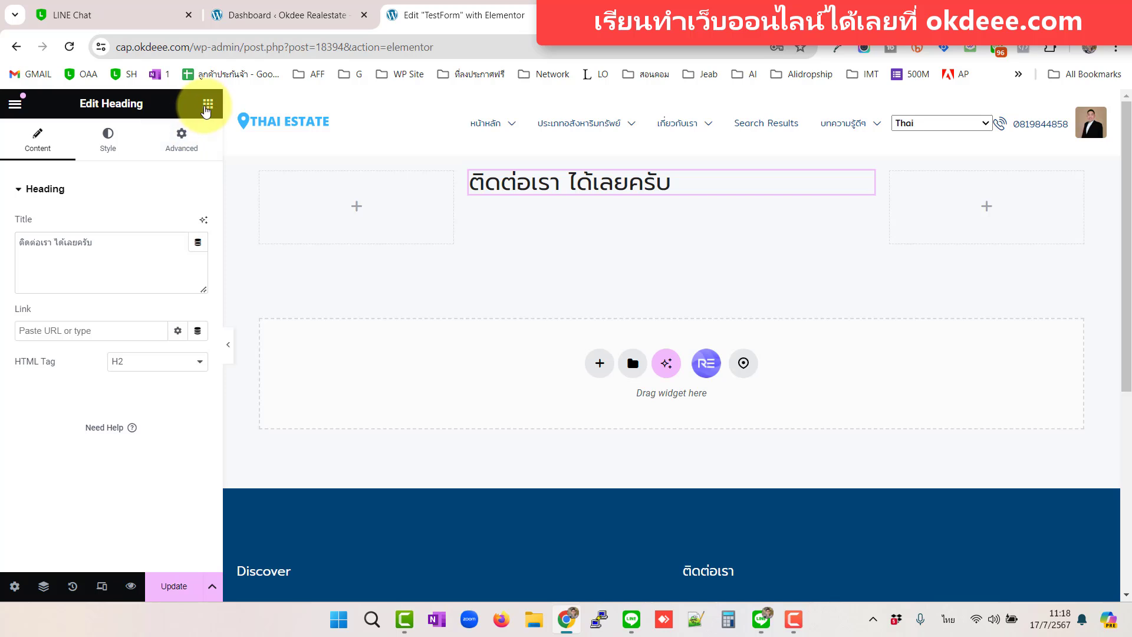
Step: Search the widgets for "form" and place the Houzez Contact Form widget below the heading in the middle column
click(208, 104)
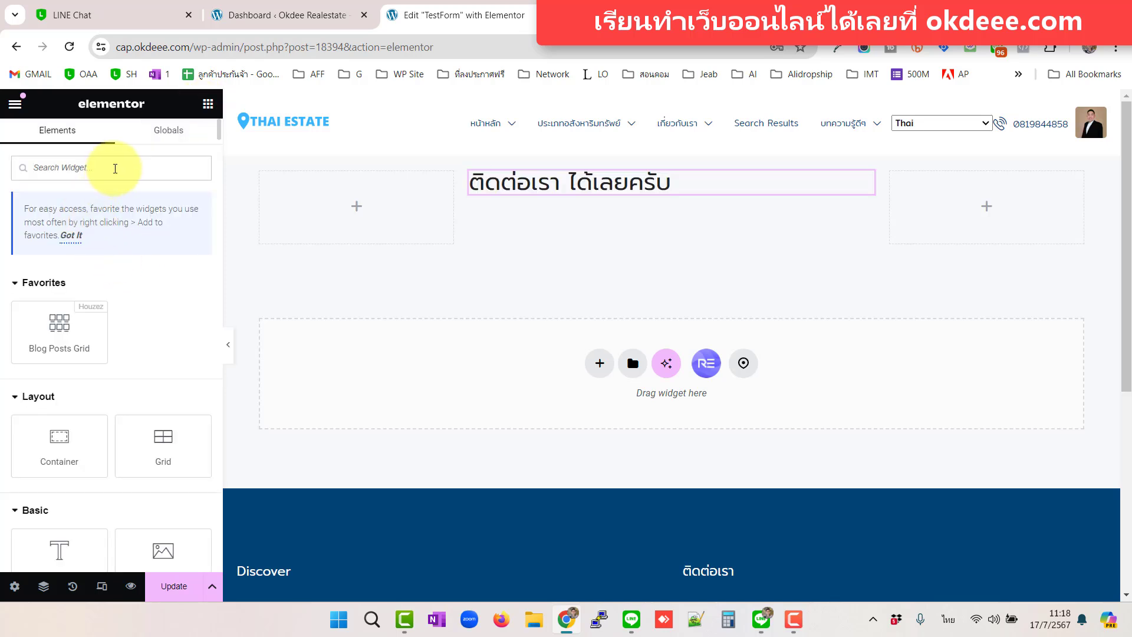
key(alt+shift)
text(form)
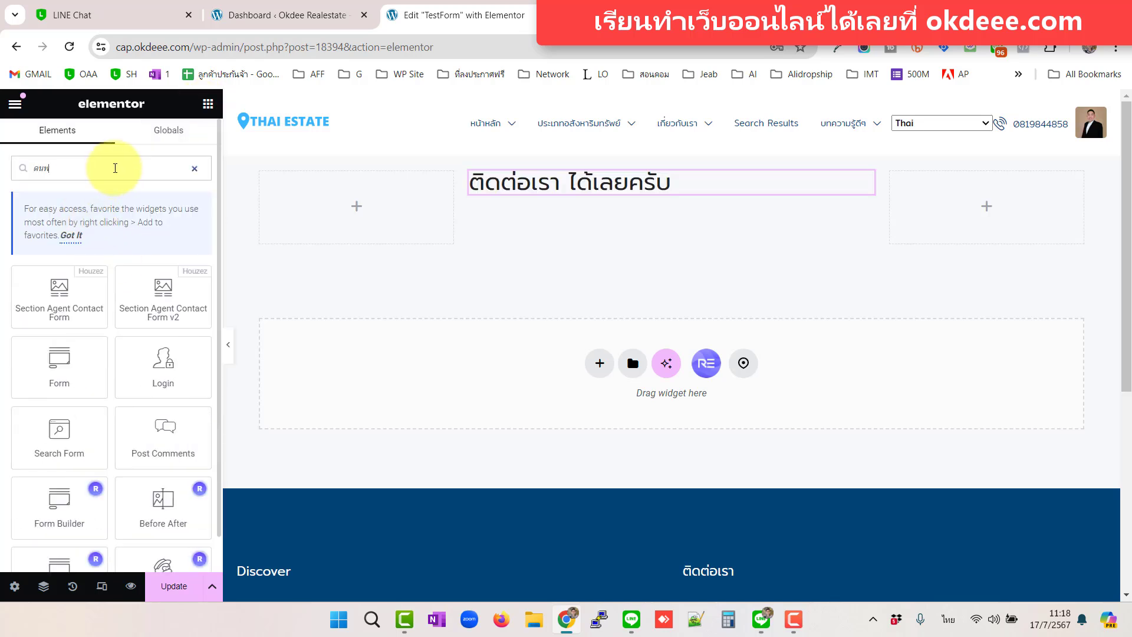
key(BackSpace)
key(BackSpace)
key(BackSpace)
key(BackSpace)
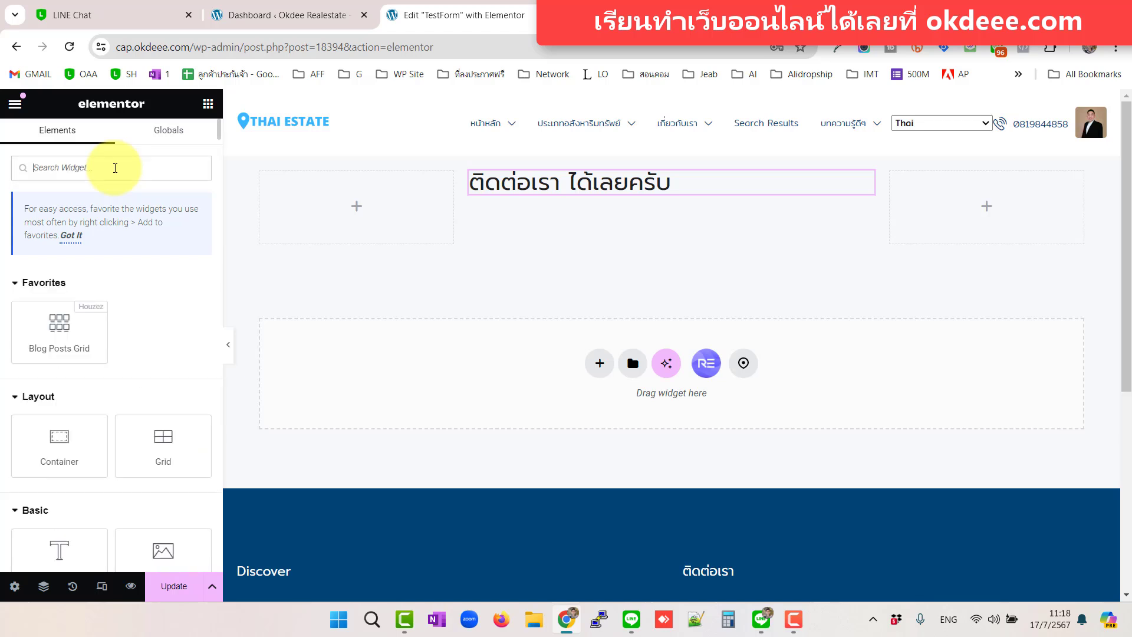
text(form)
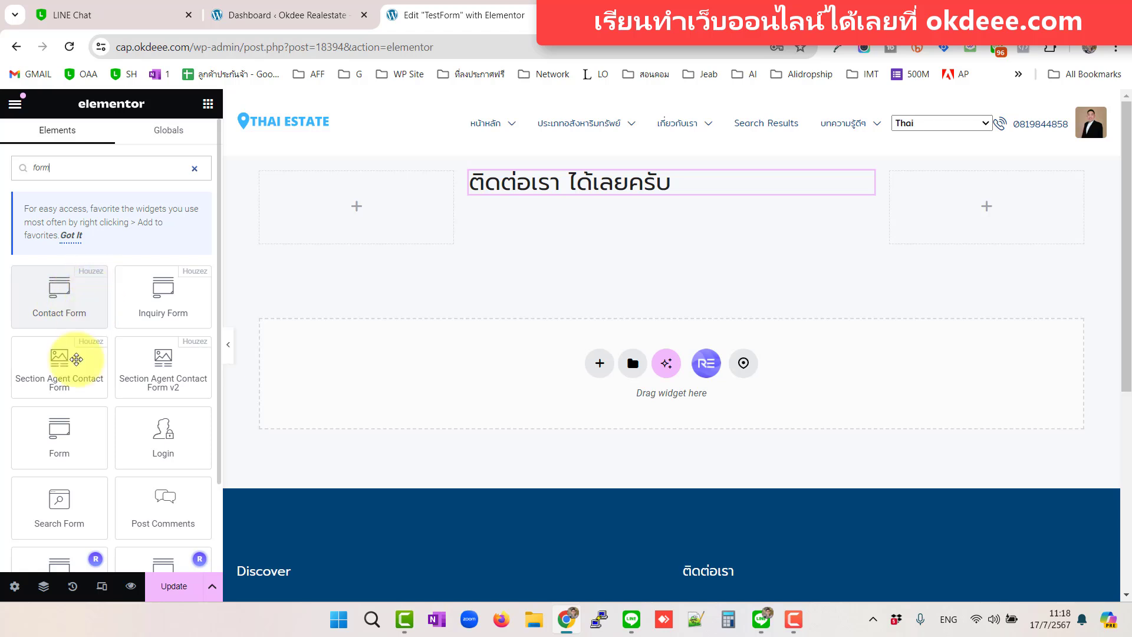
drag(65, 296, 613, 285)
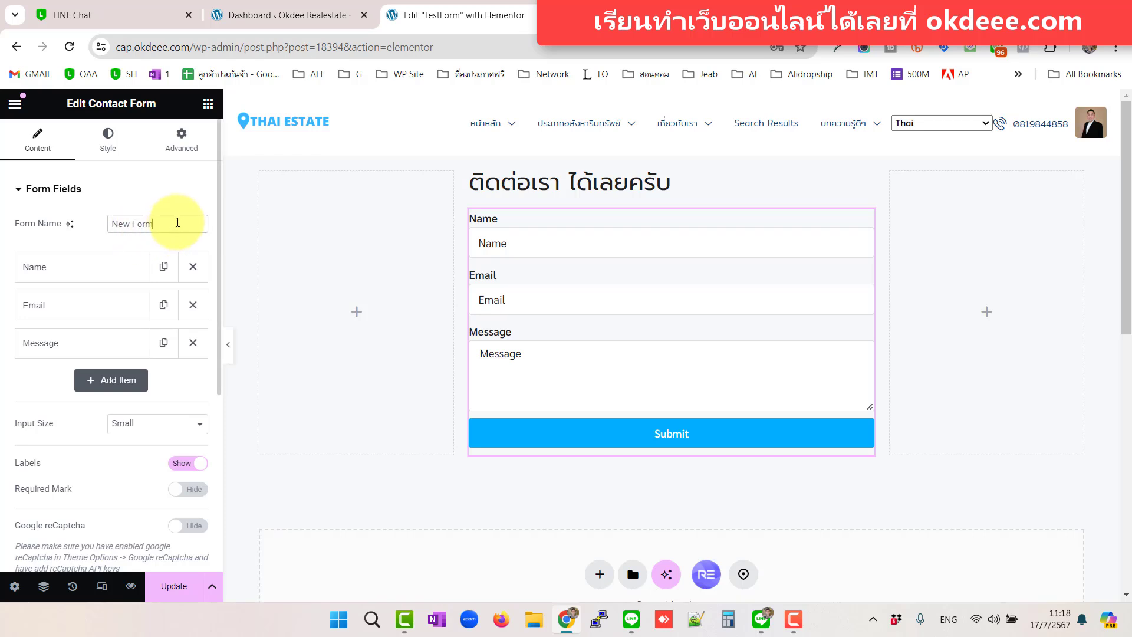
Step: Set the contact form's name to "contact" and the label of its Name field to "ชื่อ นามสกุล"
drag(177, 223, 47, 217)
text(contact)
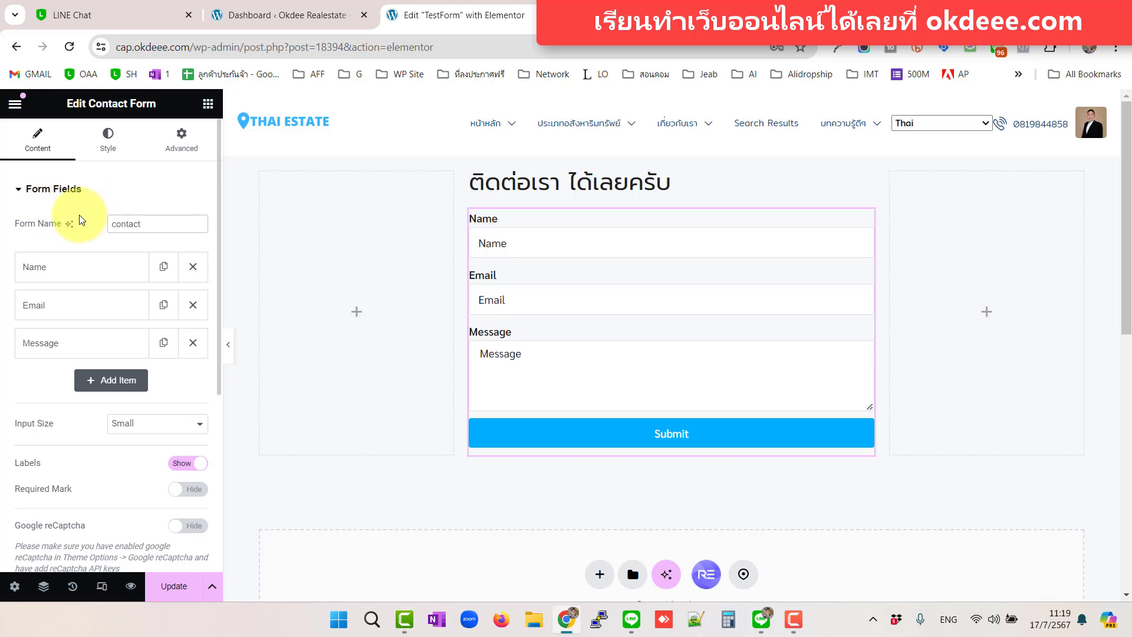
click(71, 269)
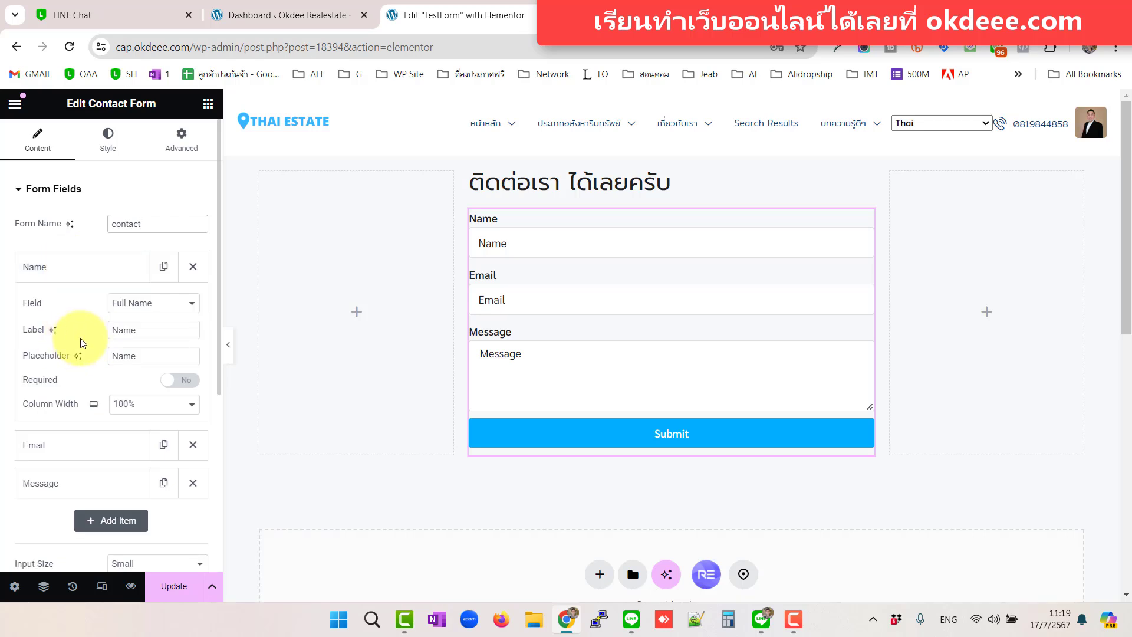
drag(144, 329, 90, 329)
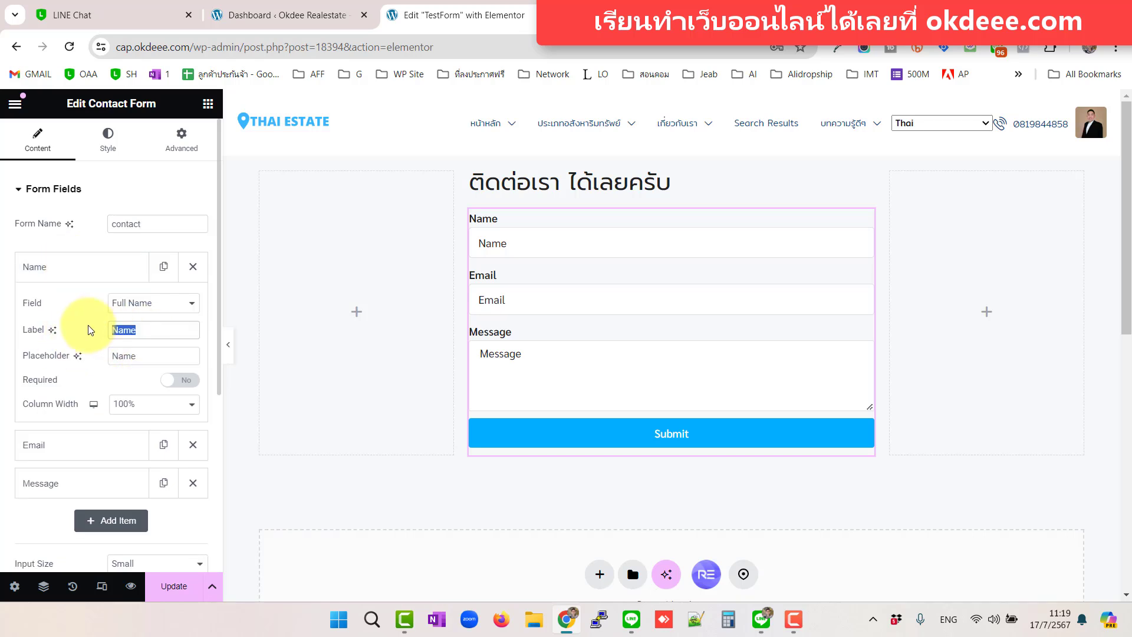
text(=)
key(BackSpace)
key(grave)
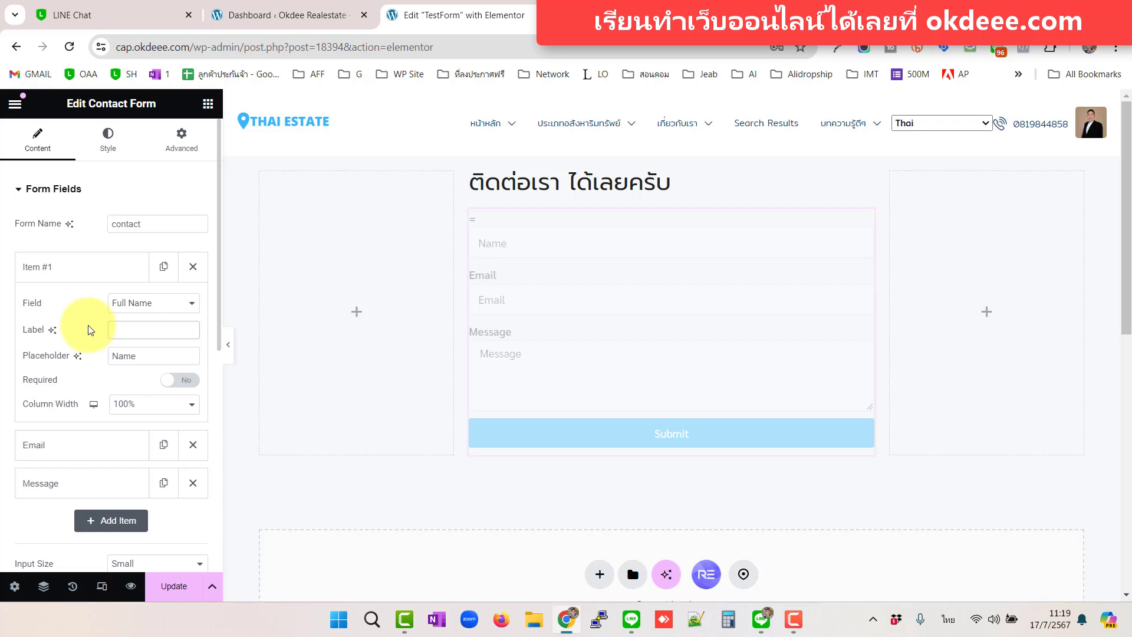
text(ชื่อ นามสกุล)
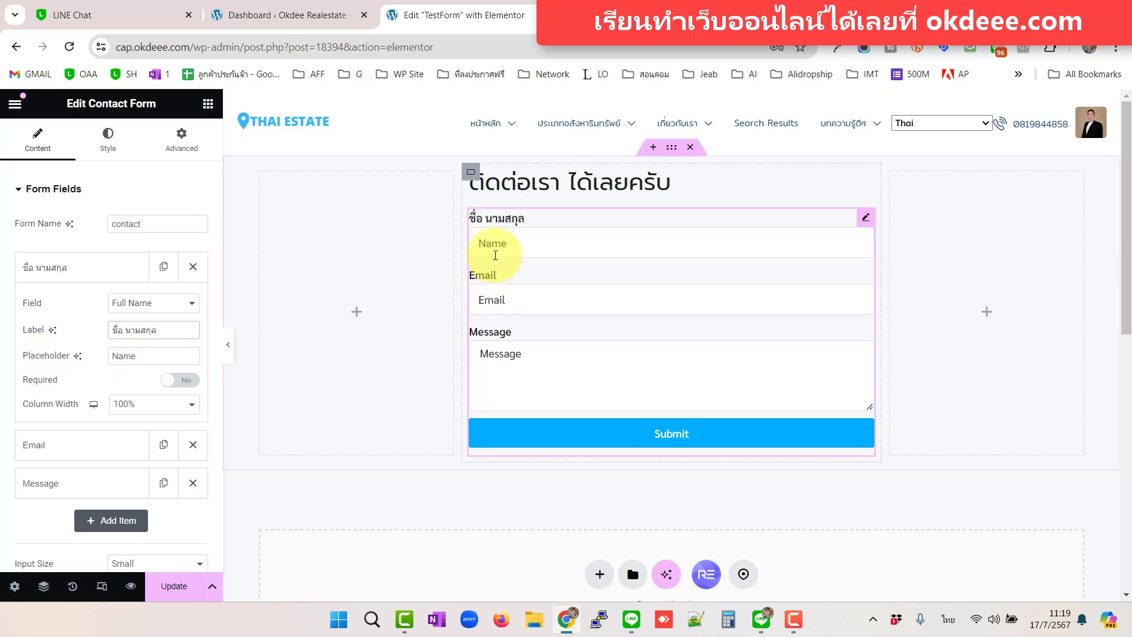
Step: Set the placeholder of the contact form's full name field to "ชื่อ นามสกุล"
drag(146, 355, 77, 349)
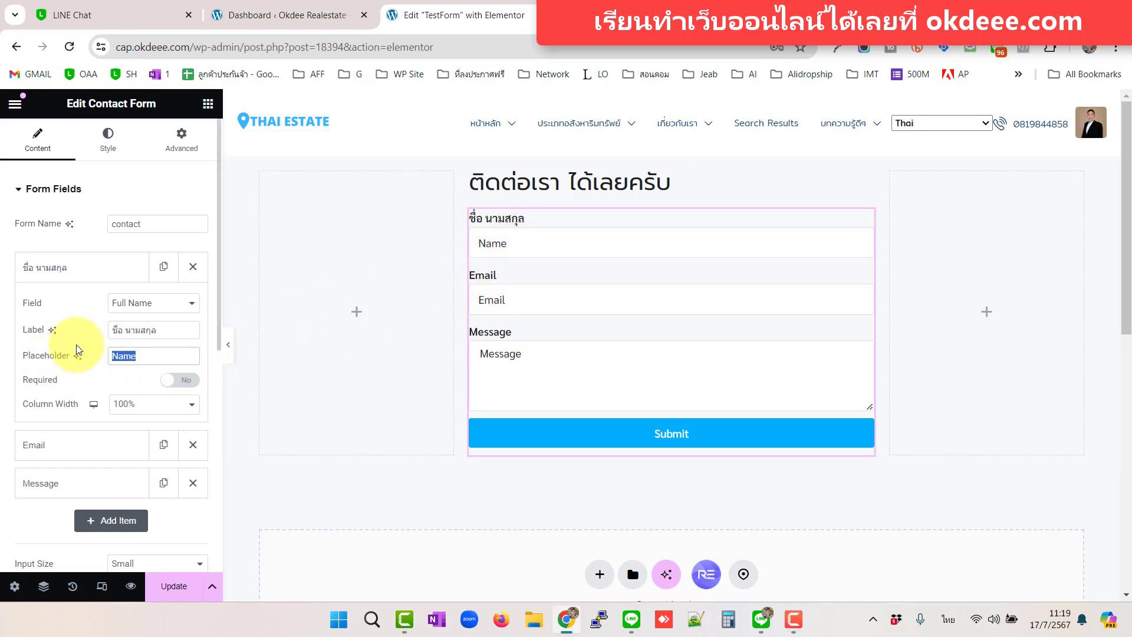
text(นา)
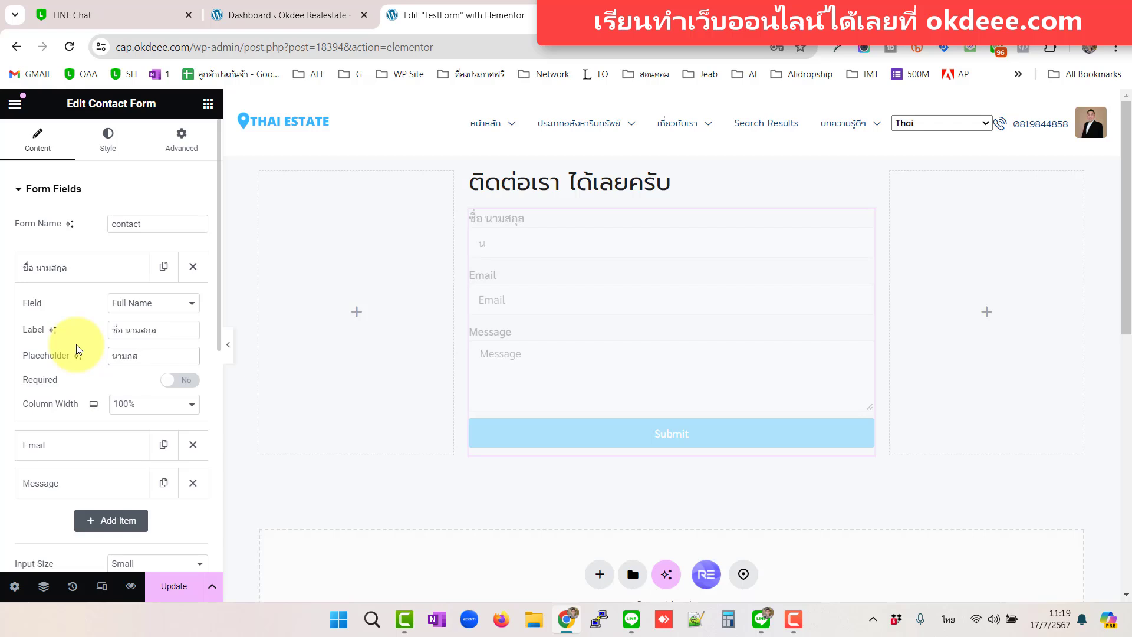
text(มสกุล)
key(Home)
text(ชื่อ)
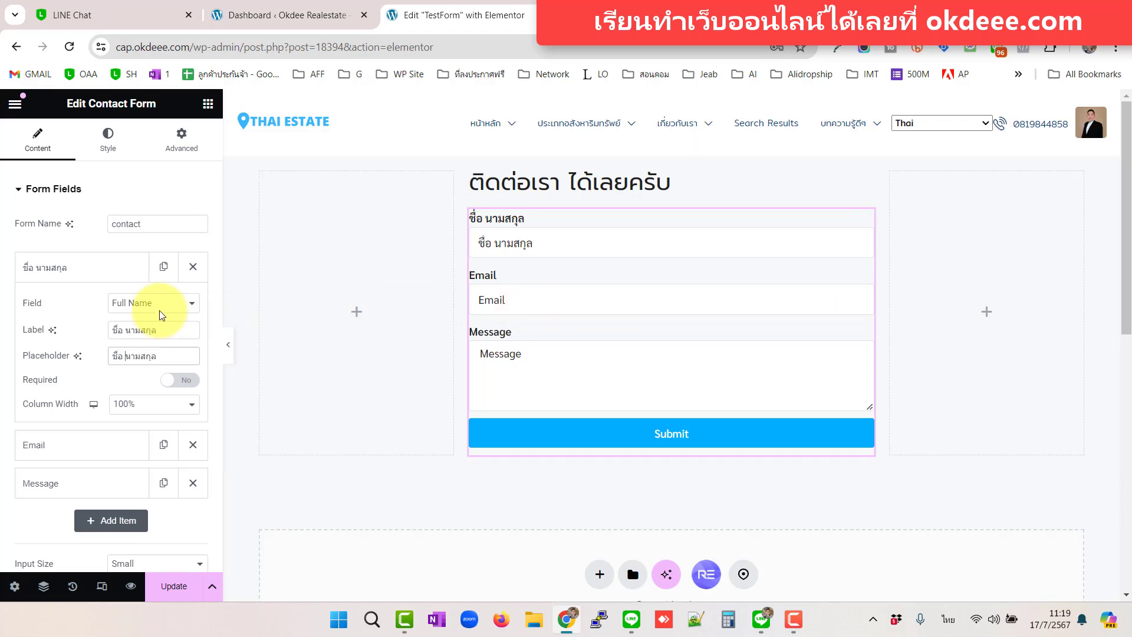
click(99, 273)
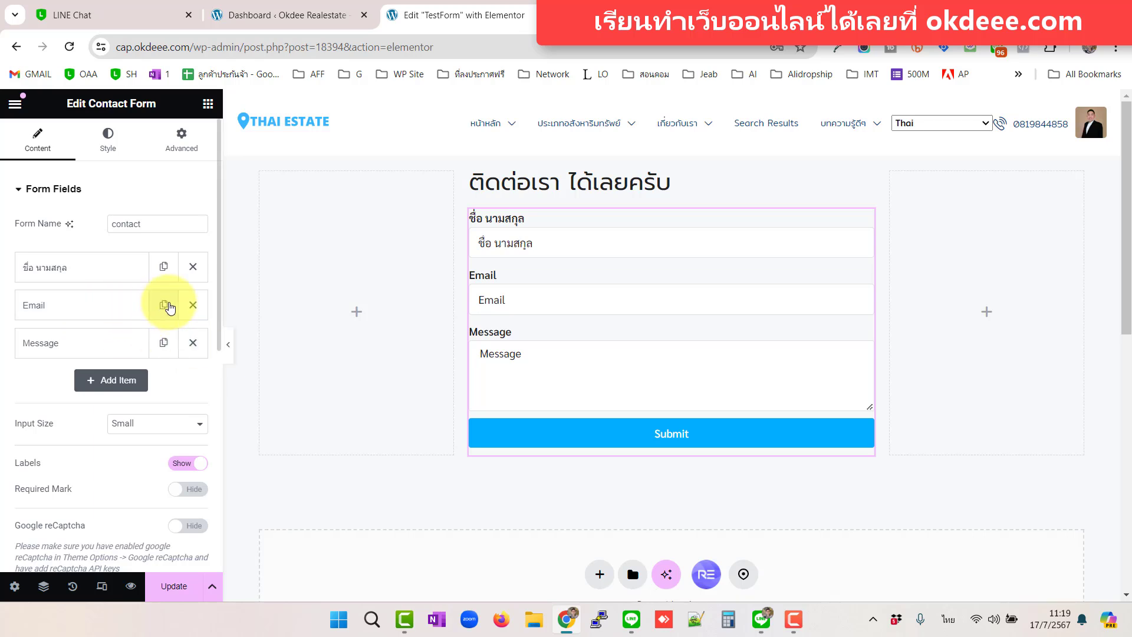
Step: Duplicate the Email field and make the copy a Mobile field labelled "เบอร์มือถือ"
click(164, 306)
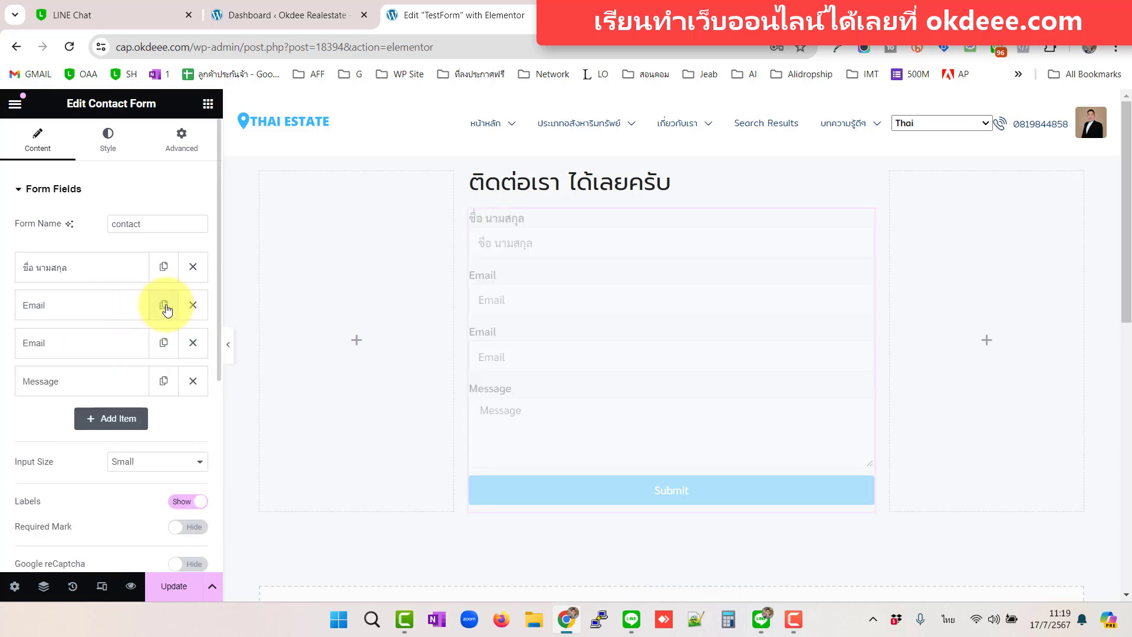
click(71, 347)
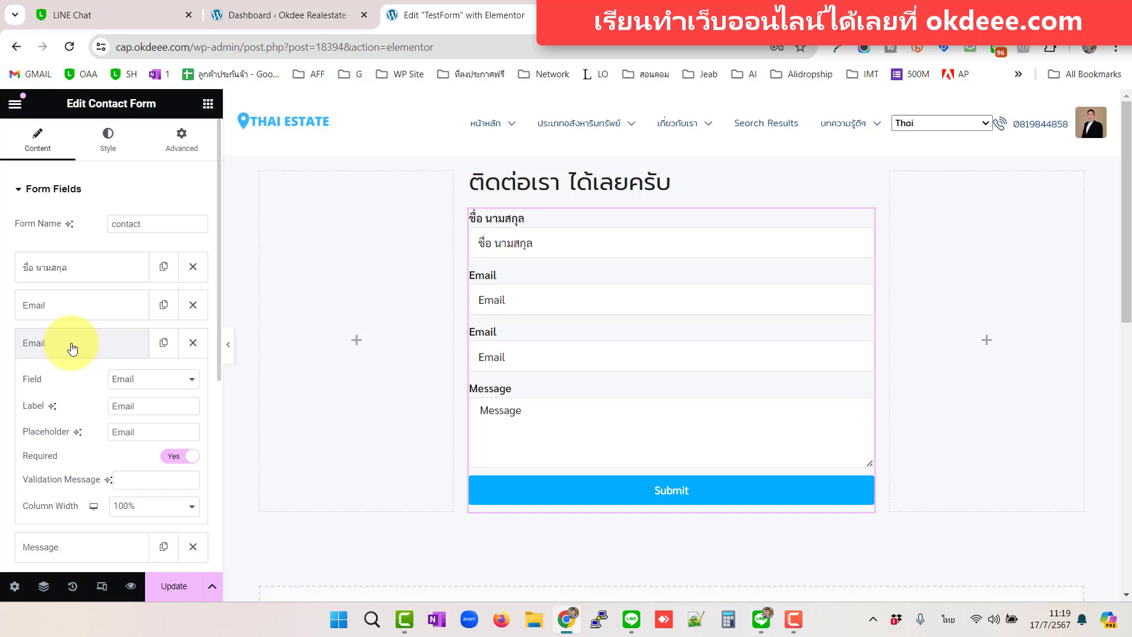
click(152, 379)
click(135, 441)
double_click(125, 406)
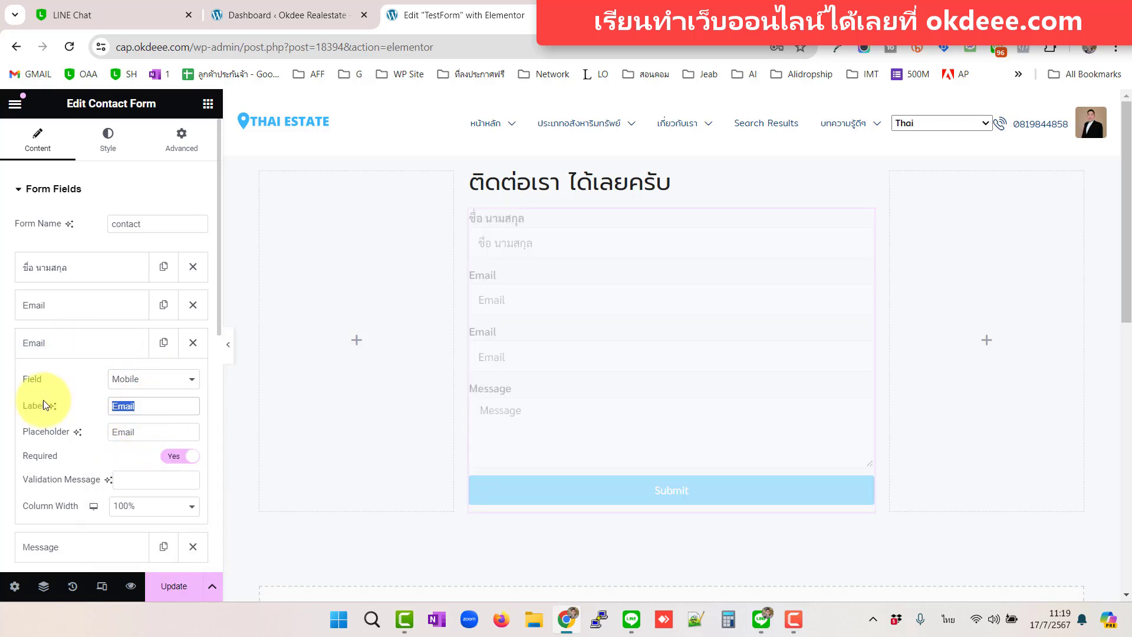
text(เบอร์มือถือ)
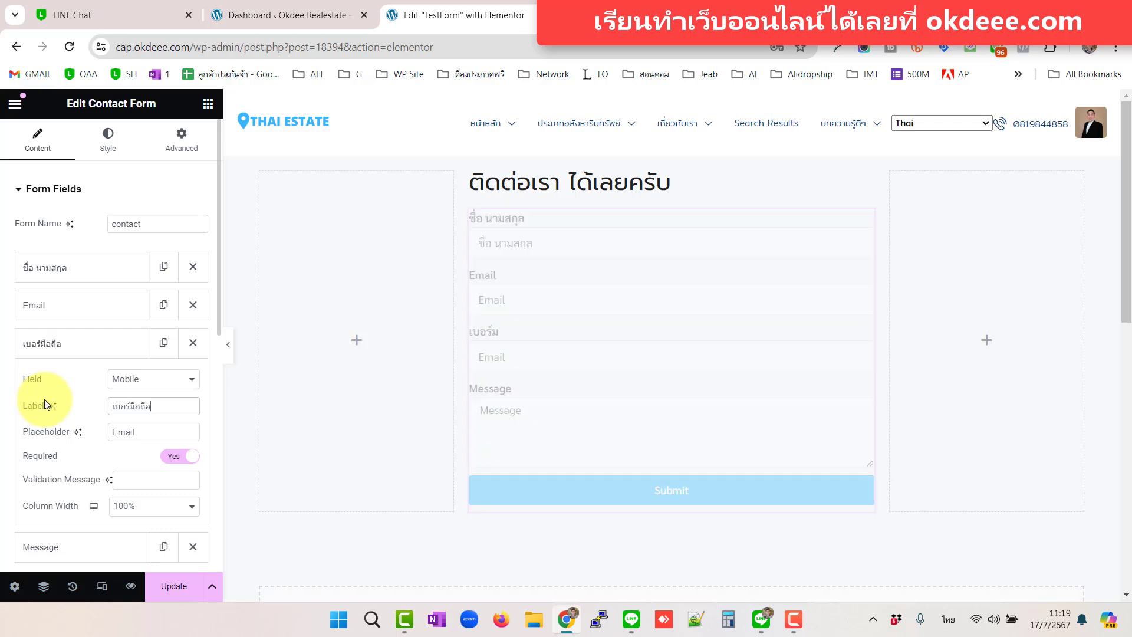
Step: Set the placeholder of the Mobile field to "เบอร์มือถือ"
double_click(147, 431)
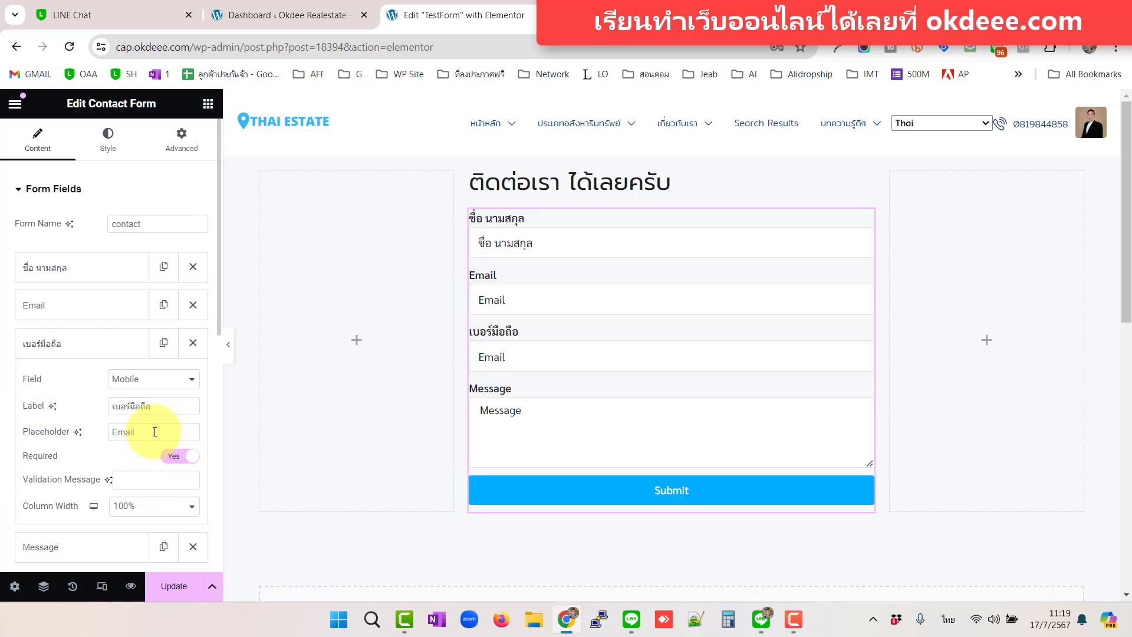
text(เบอร์)
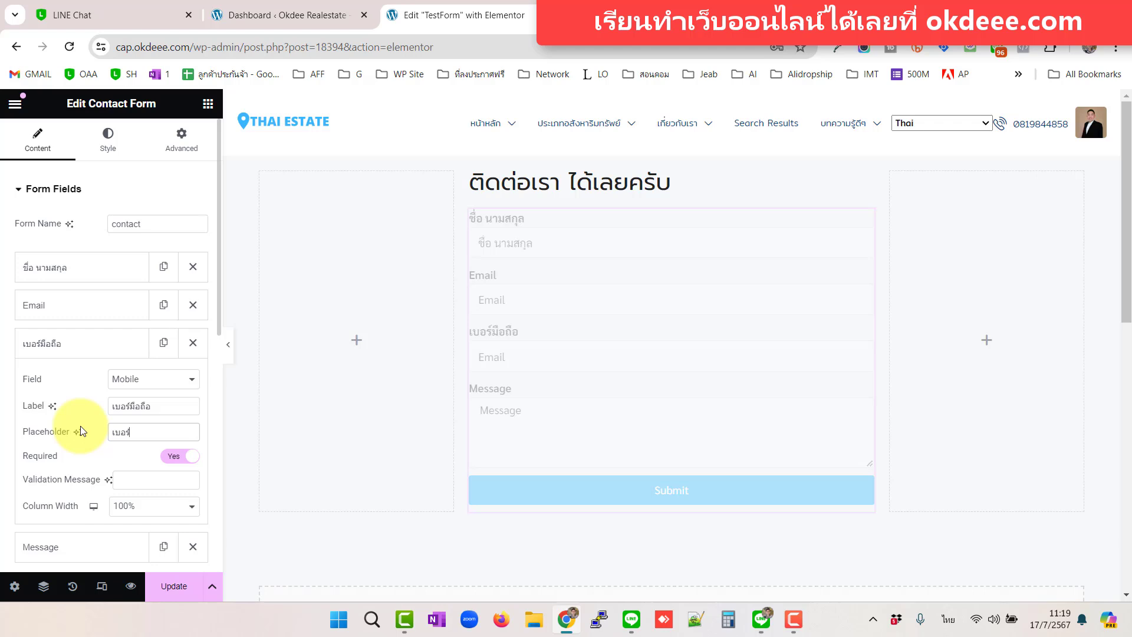
text(มืดถือ)
key(BackSpace)
key(BackSpace)
key(BackSpace)
key(BackSpace)
text(อถือ)
click(88, 345)
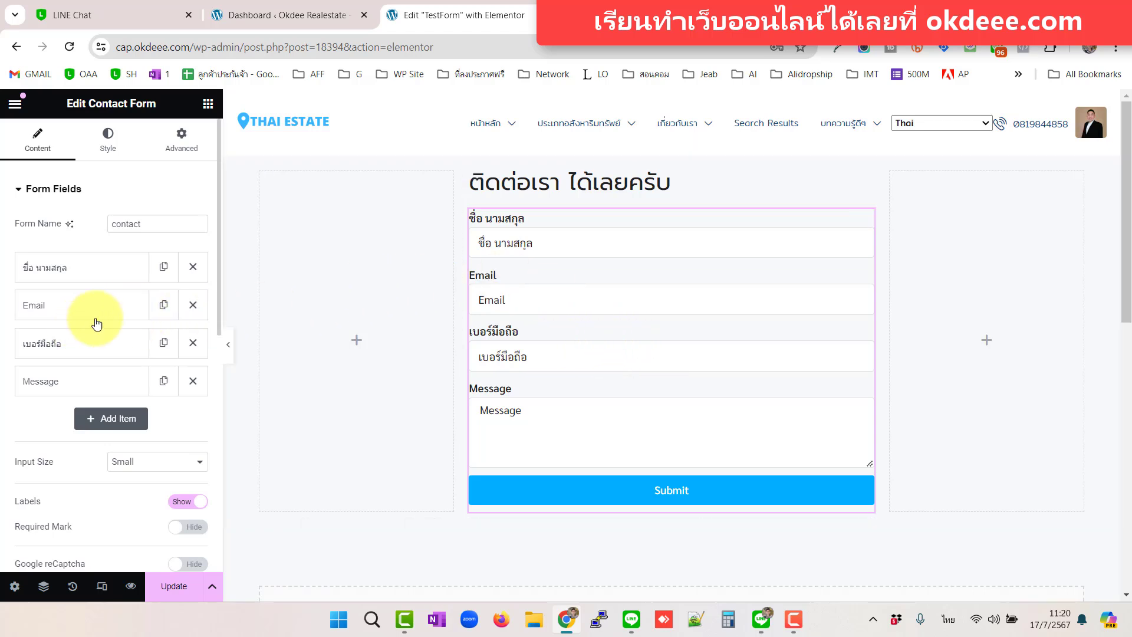
Step: Set the column width of both the Email field and the เบอร์มือถือ field to 50%
click(115, 310)
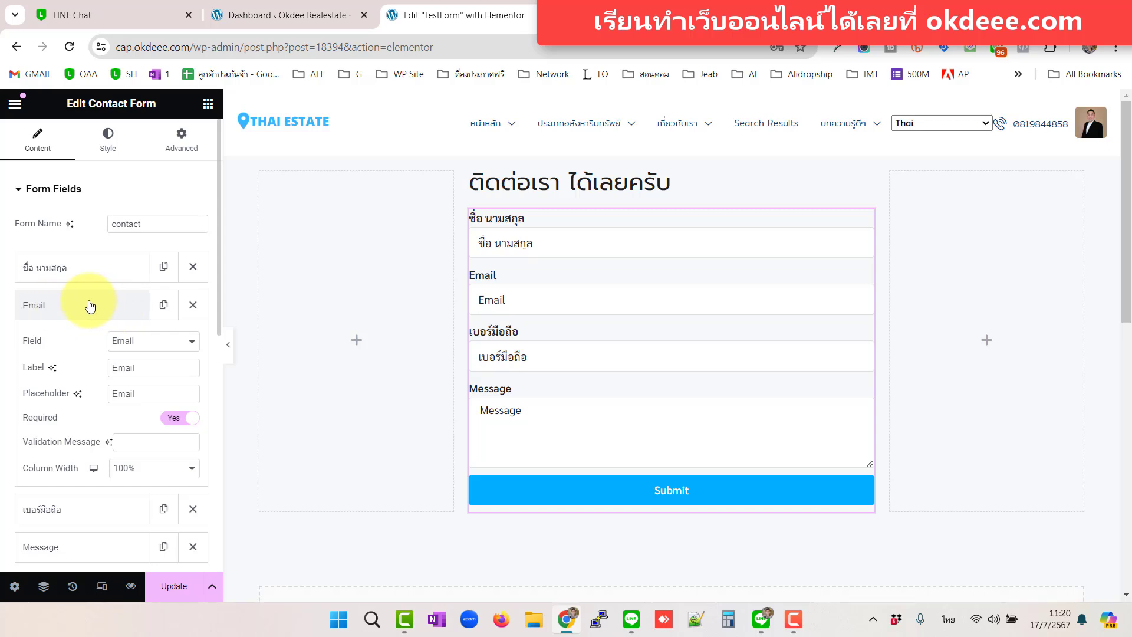
click(160, 469)
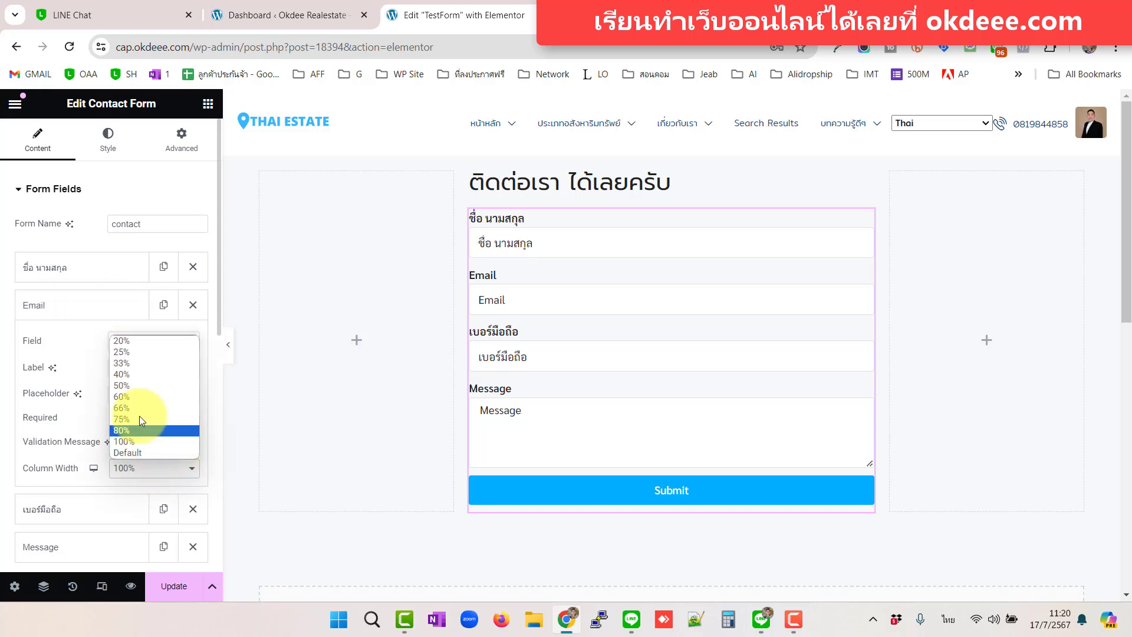
click(144, 385)
click(93, 305)
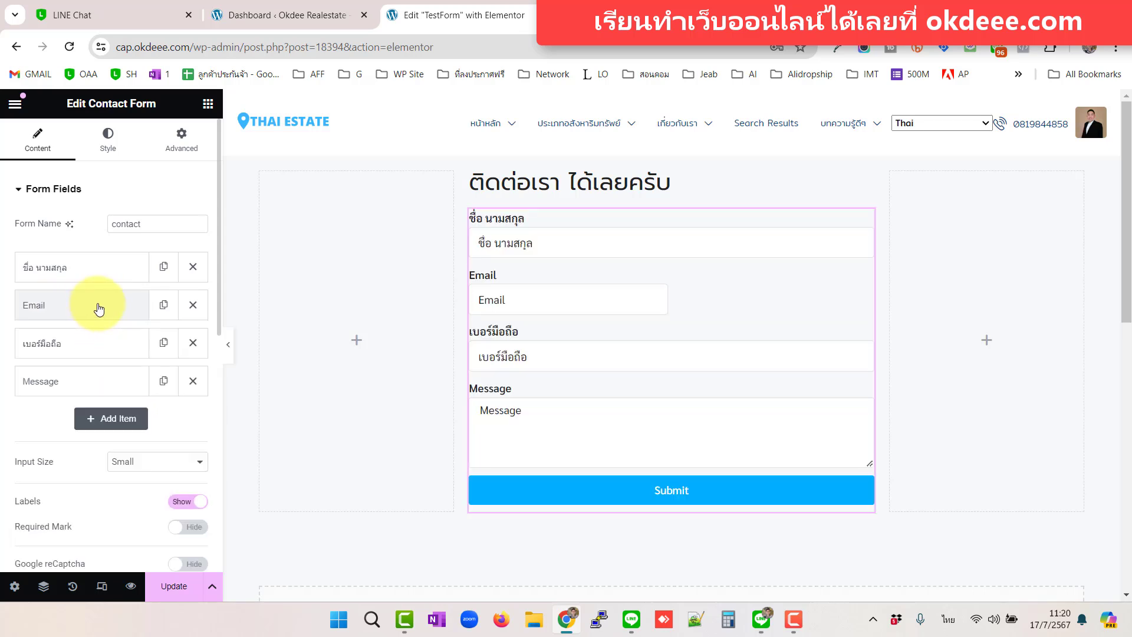
click(93, 357)
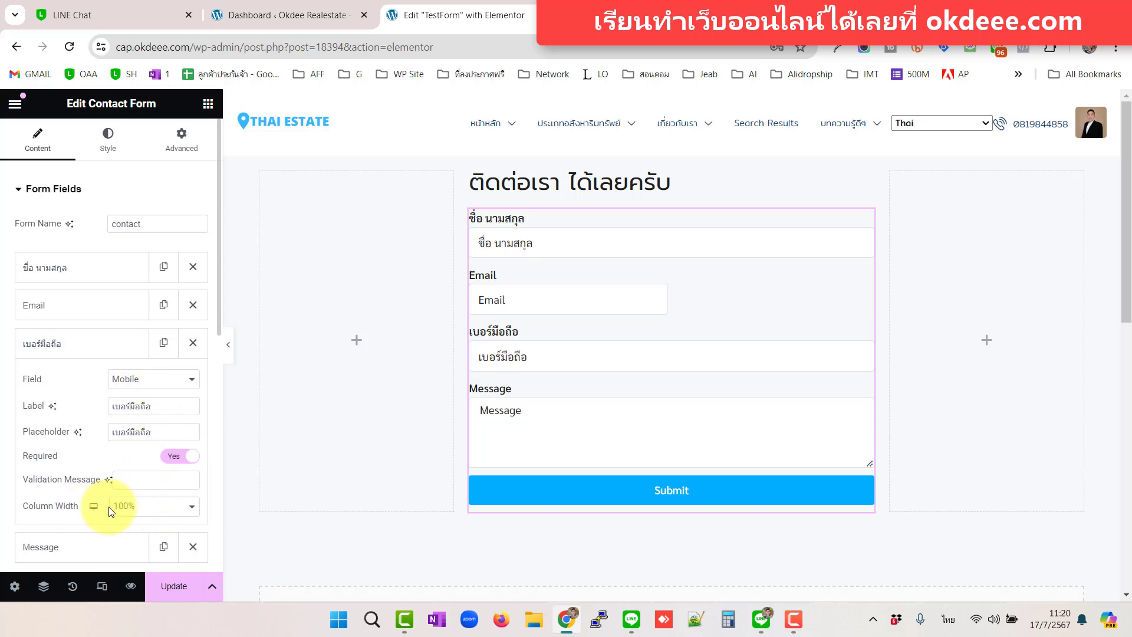
click(168, 513)
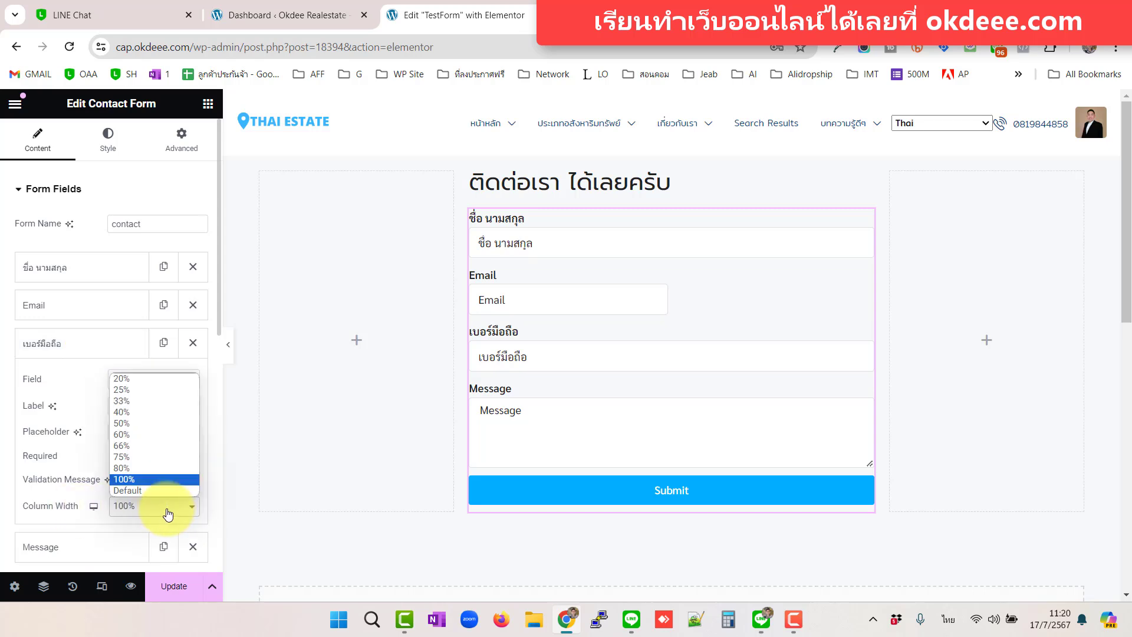
click(161, 424)
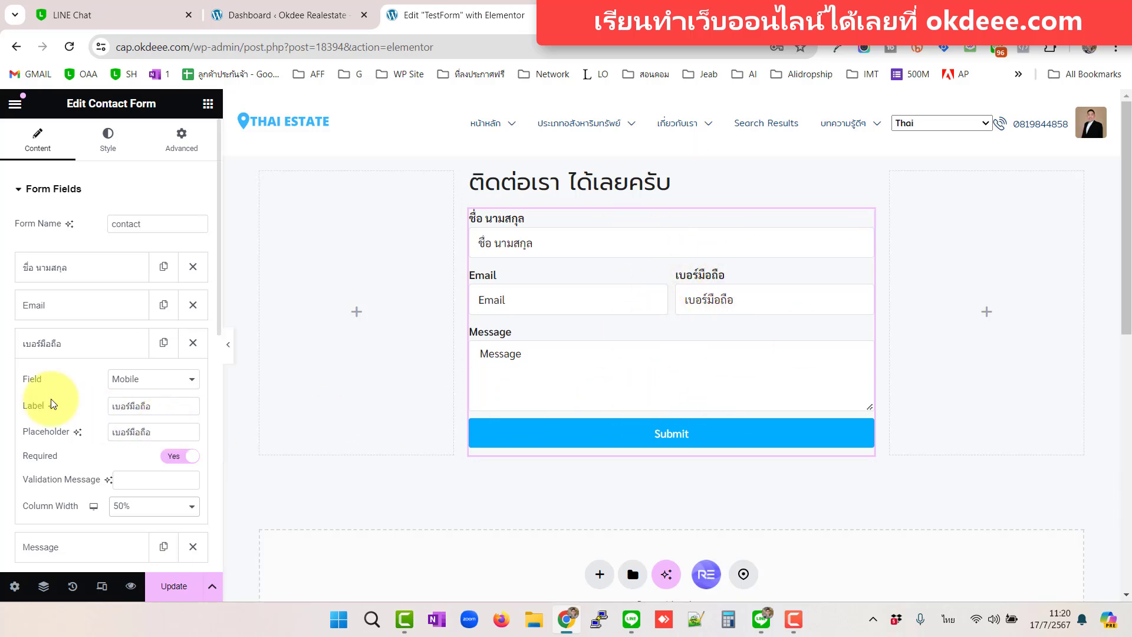
click(95, 349)
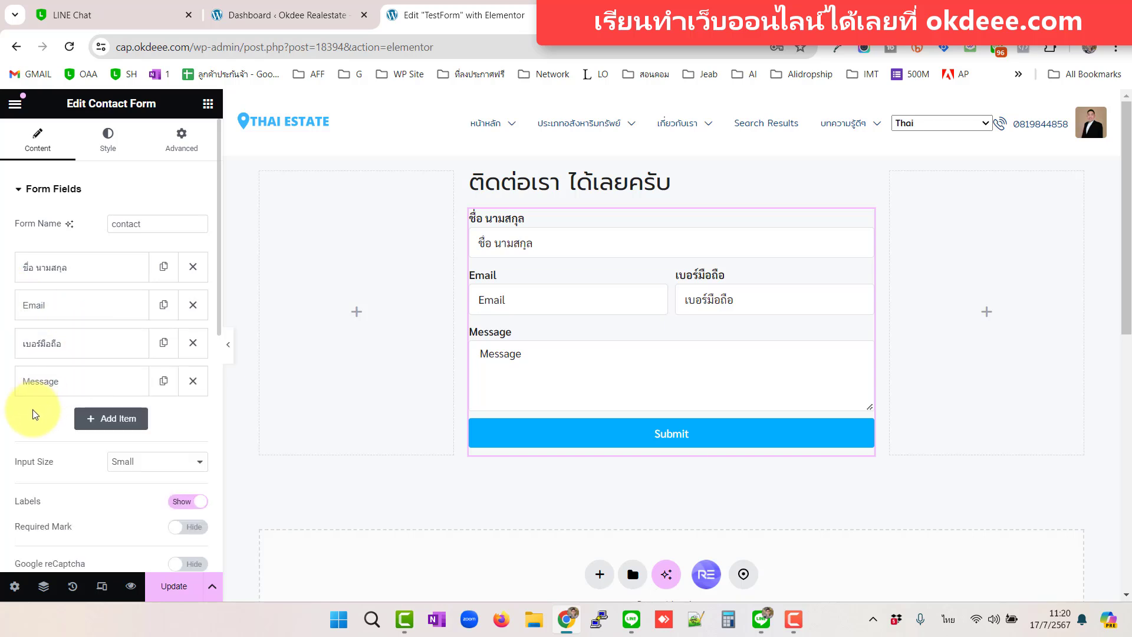
Step: Set the columns gap in the contact form's style to 15
scroll(31, 416, down, 2)
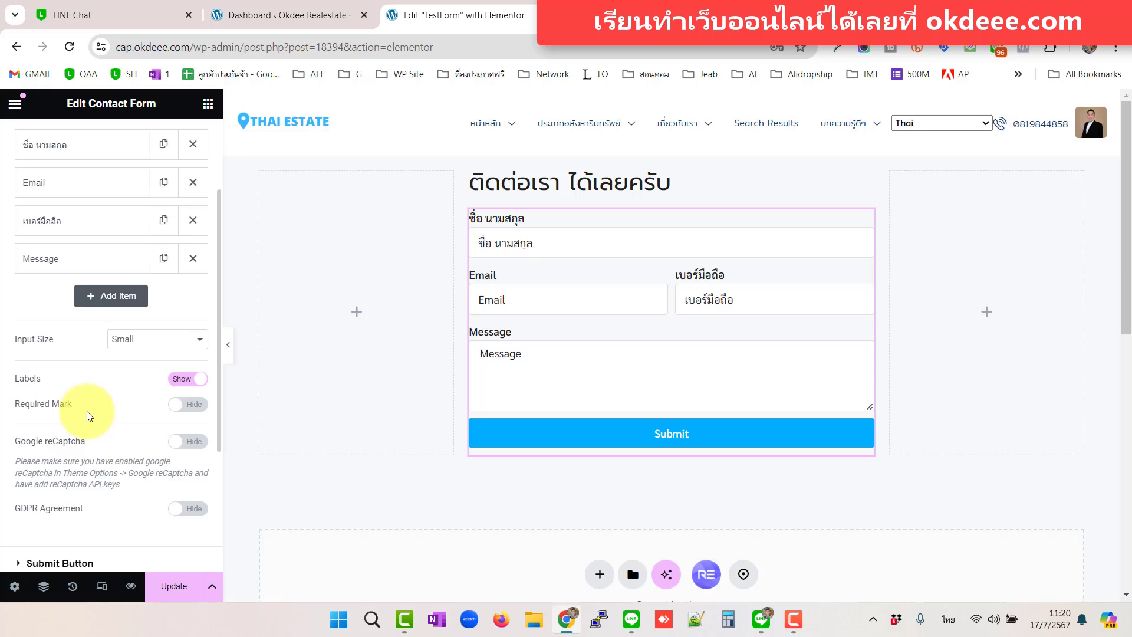
scroll(88, 415, down, 2)
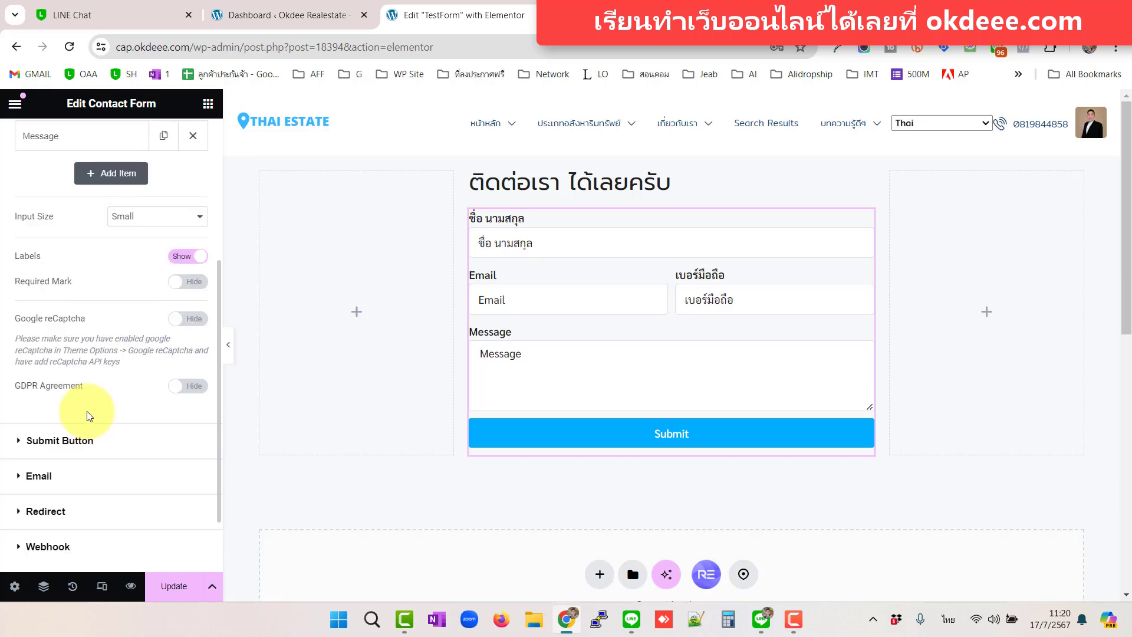
scroll(91, 416, up, 5)
click(111, 137)
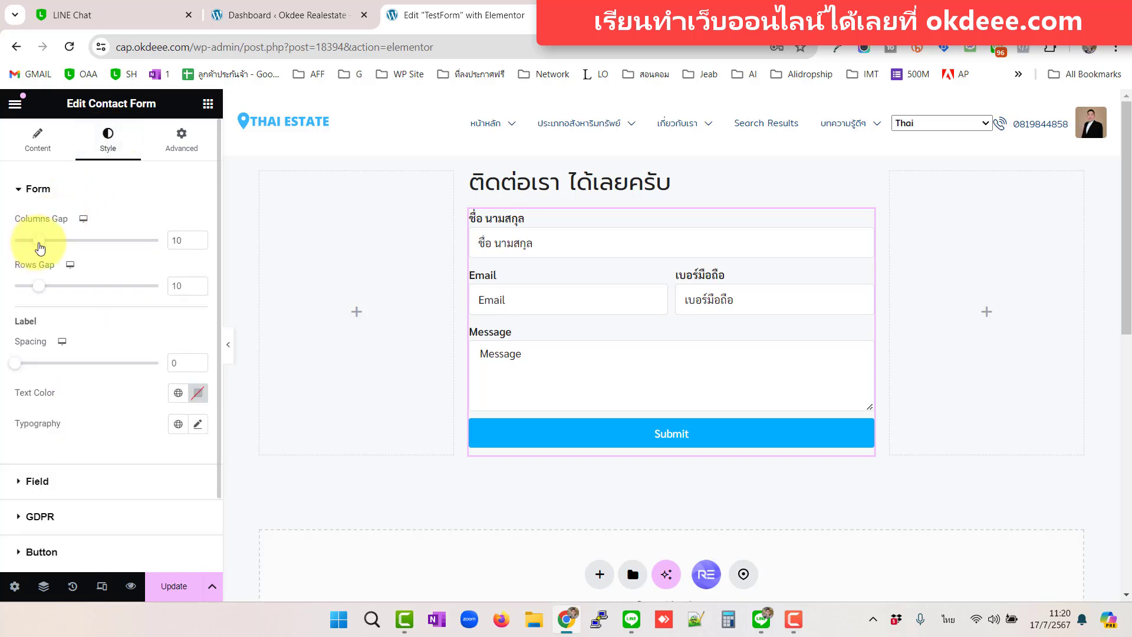
mouse_move(40, 242)
mouse_down()
mouse_move(61, 244)
mouse_move(50, 246)
mouse_up()
mouse_move(37, 284)
mouse_down()
mouse_move(182, 286)
mouse_move(38, 293)
mouse_up()
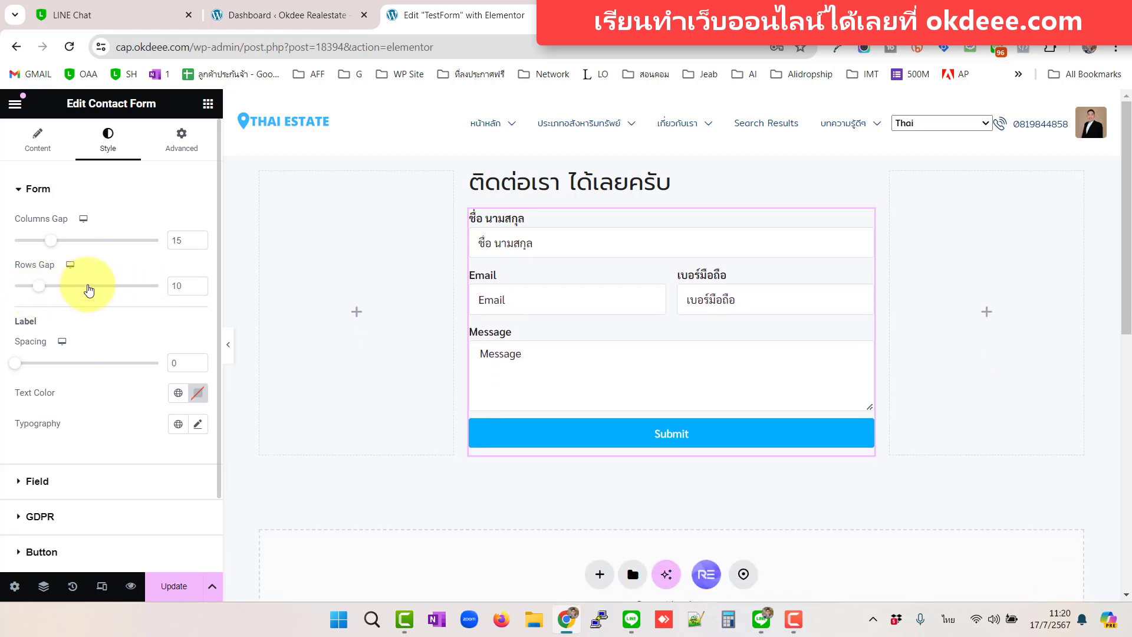
Step: Round the contact form's input fields with a border radius of 20 px on all corners
scroll(85, 416, down, 2)
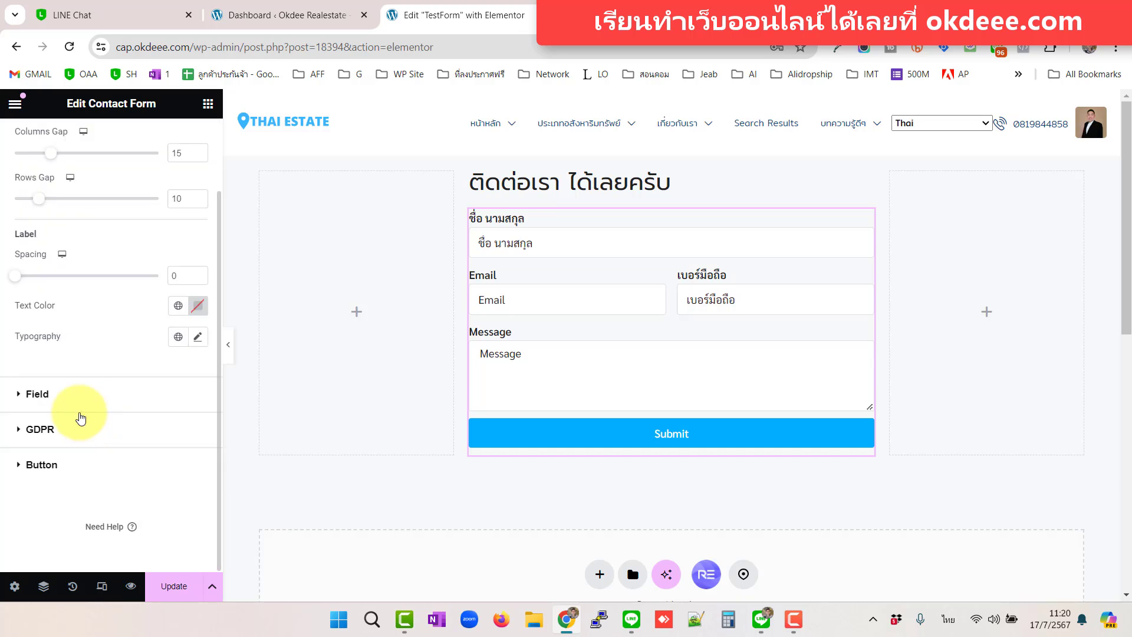
click(39, 395)
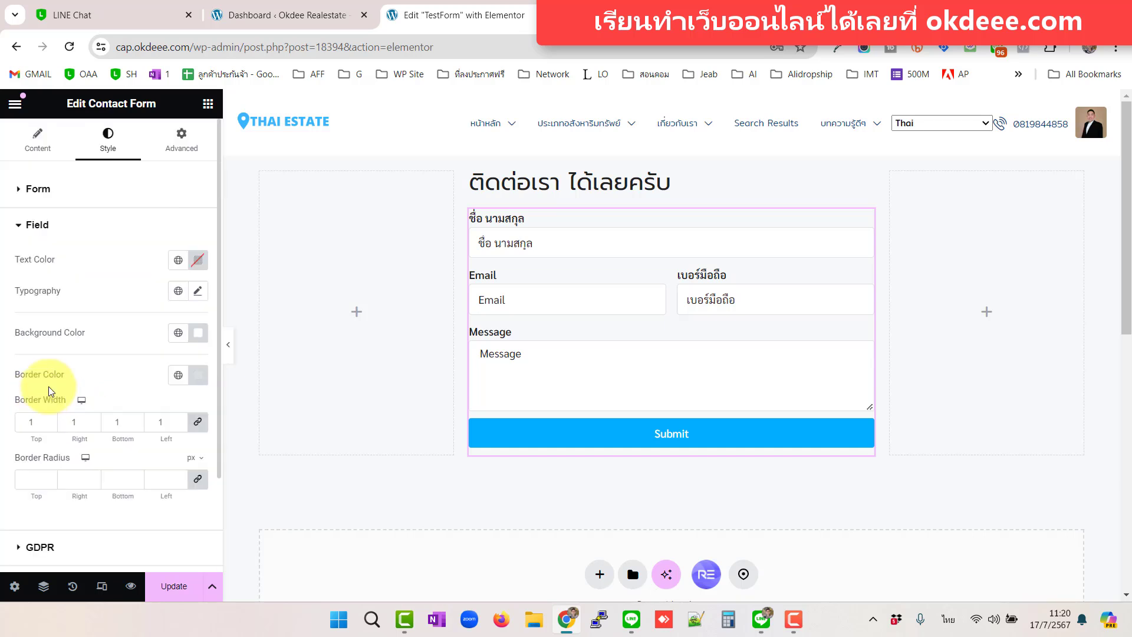
scroll(114, 346, down, 3)
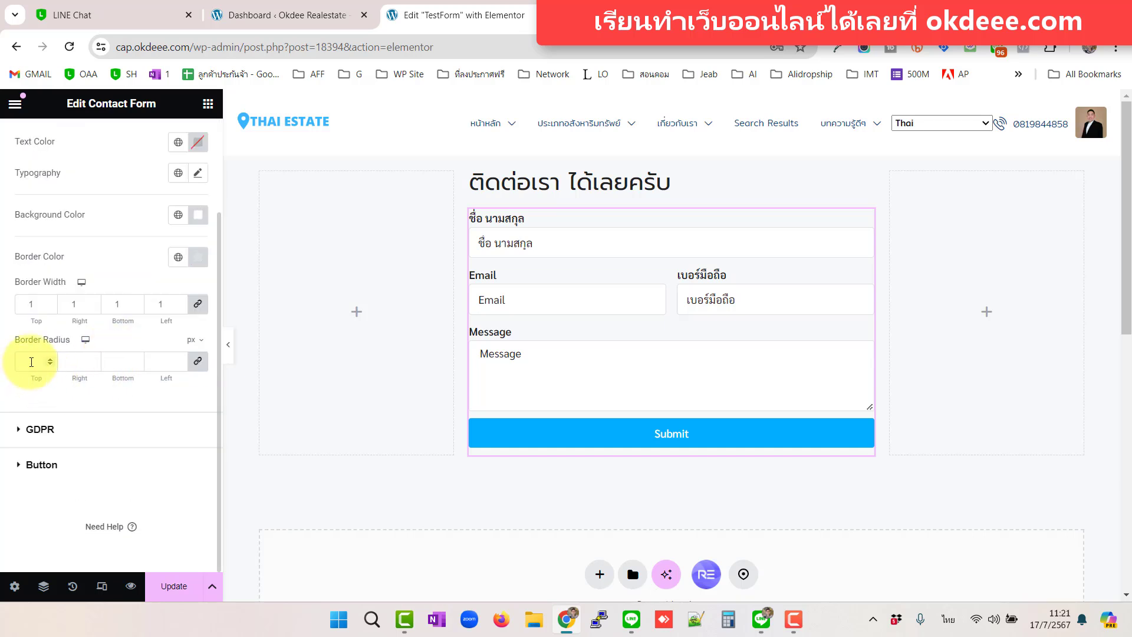
click(31, 362)
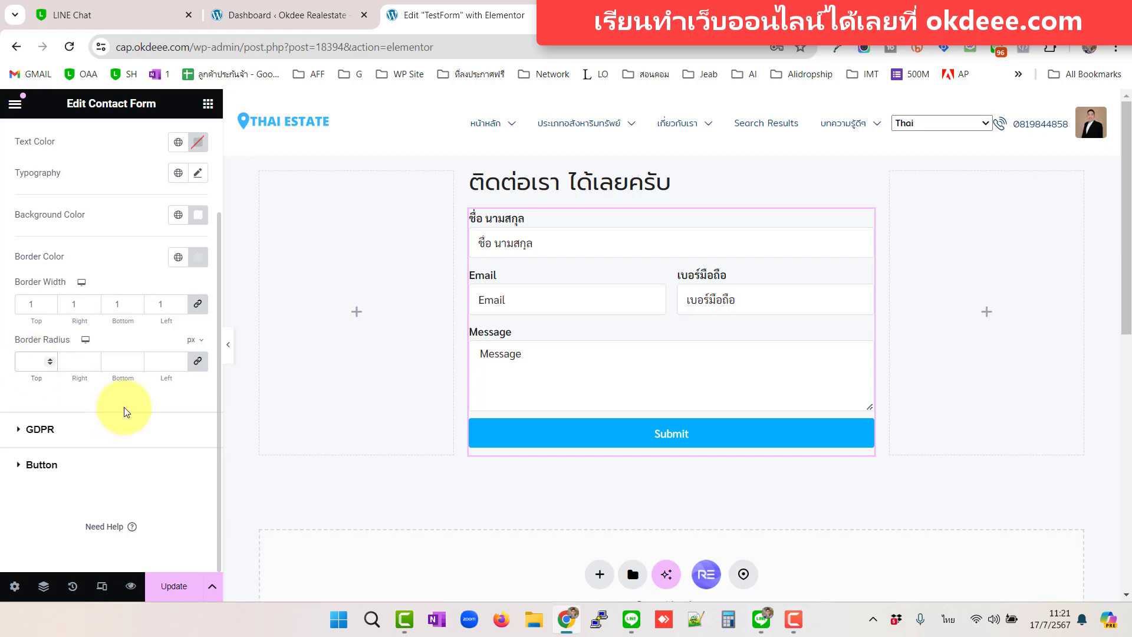
text(20)
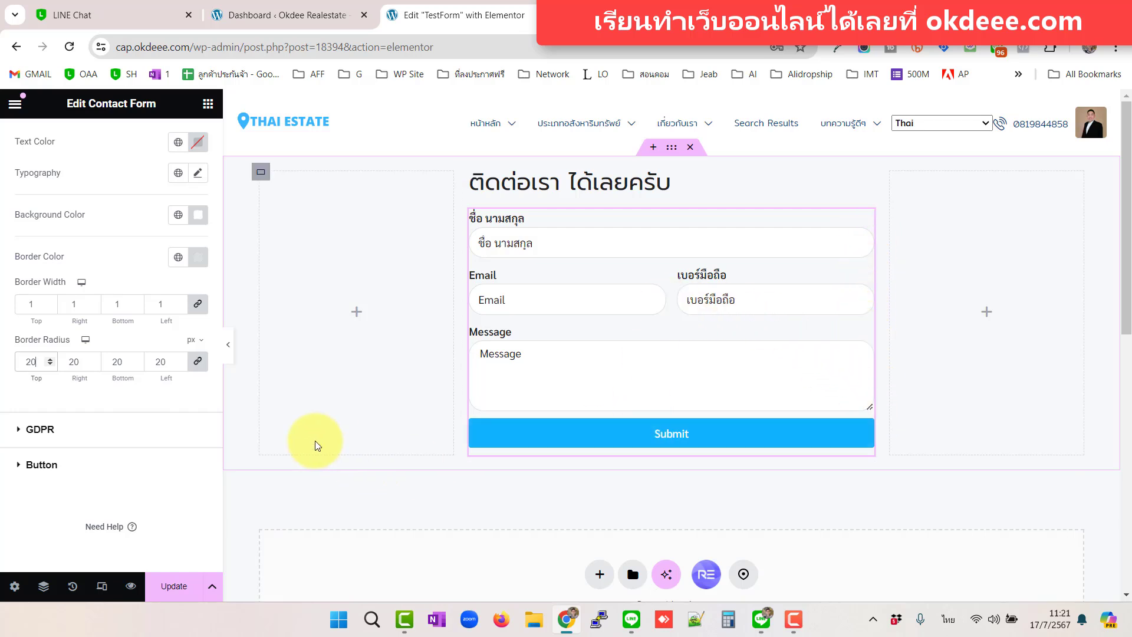
scroll(106, 422, up, 2)
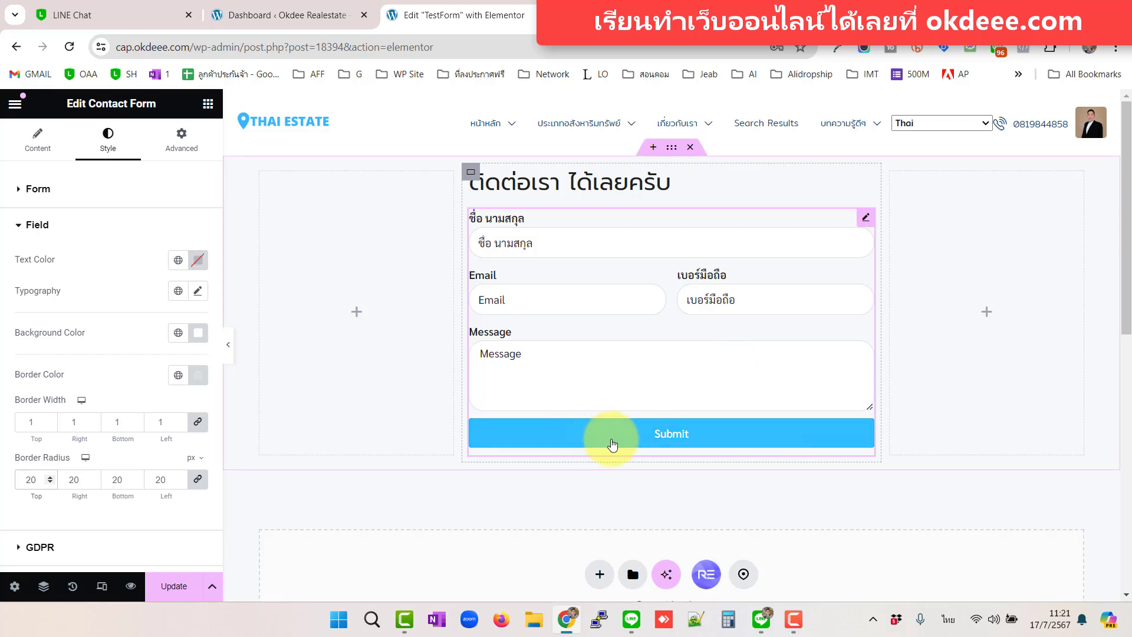
Step: Set the submit button's normal background colour to the dark blue global colour
scroll(168, 380, down, 2)
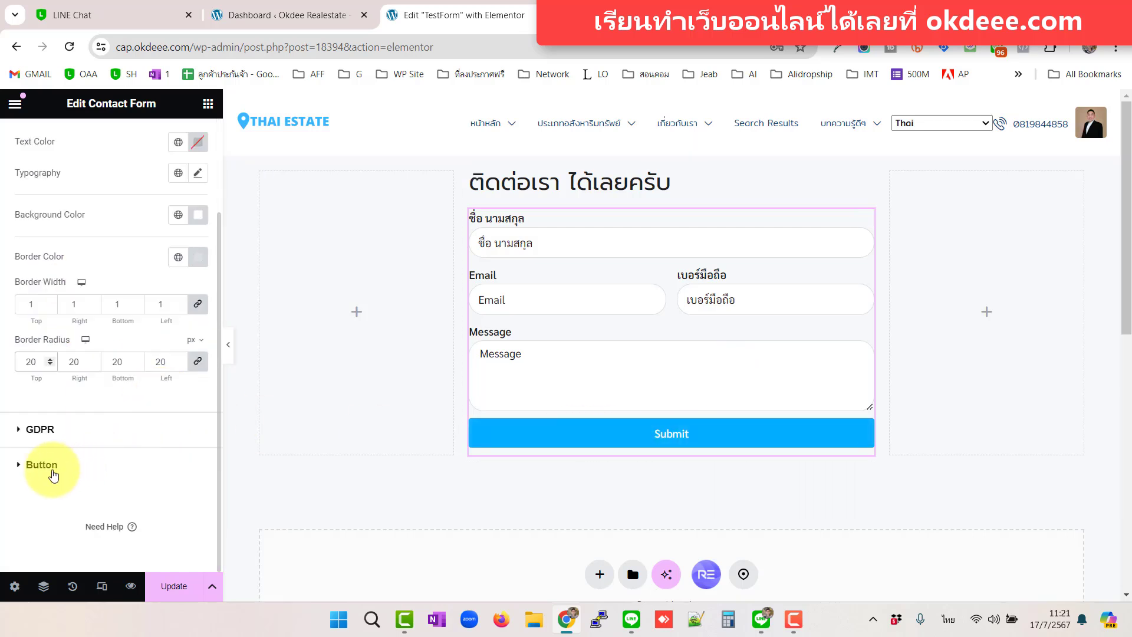
click(42, 465)
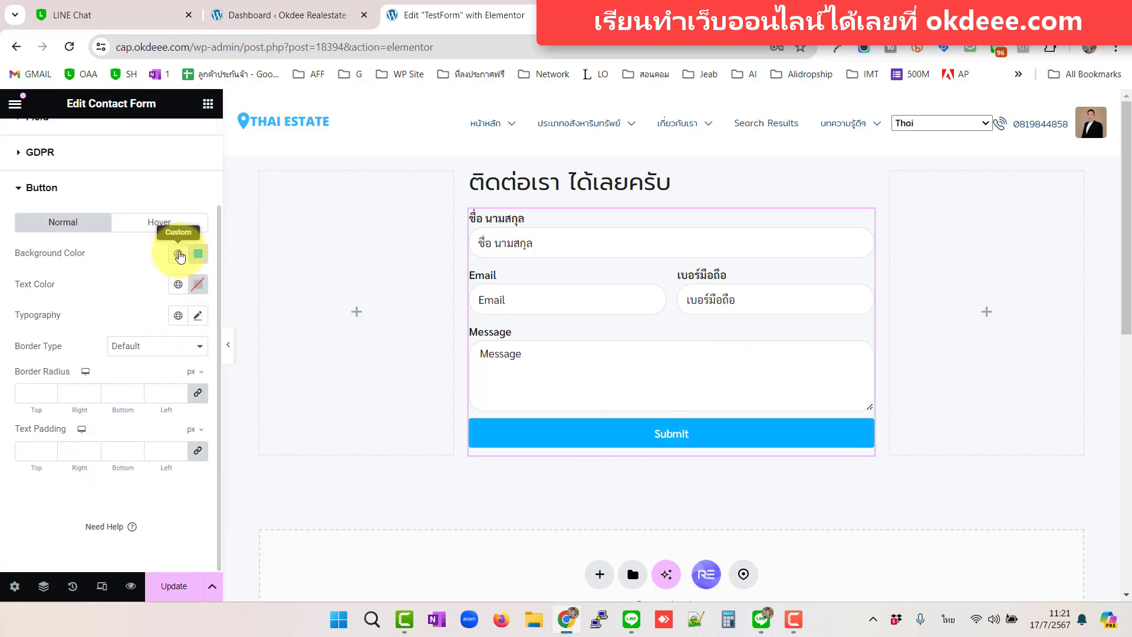
click(178, 254)
click(42, 439)
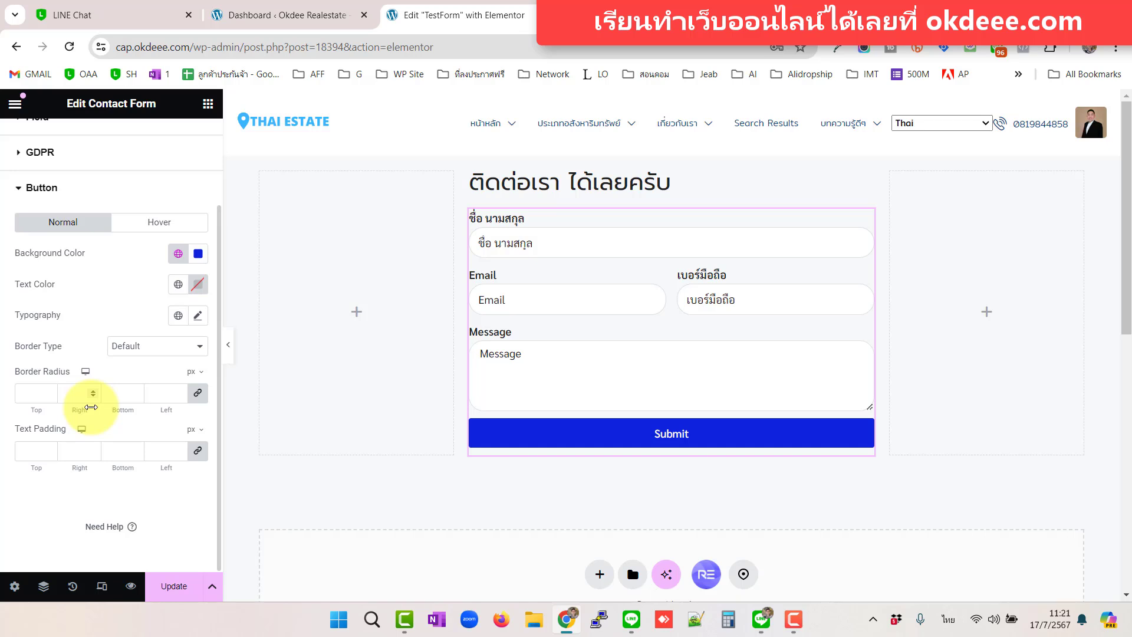
click(21, 188)
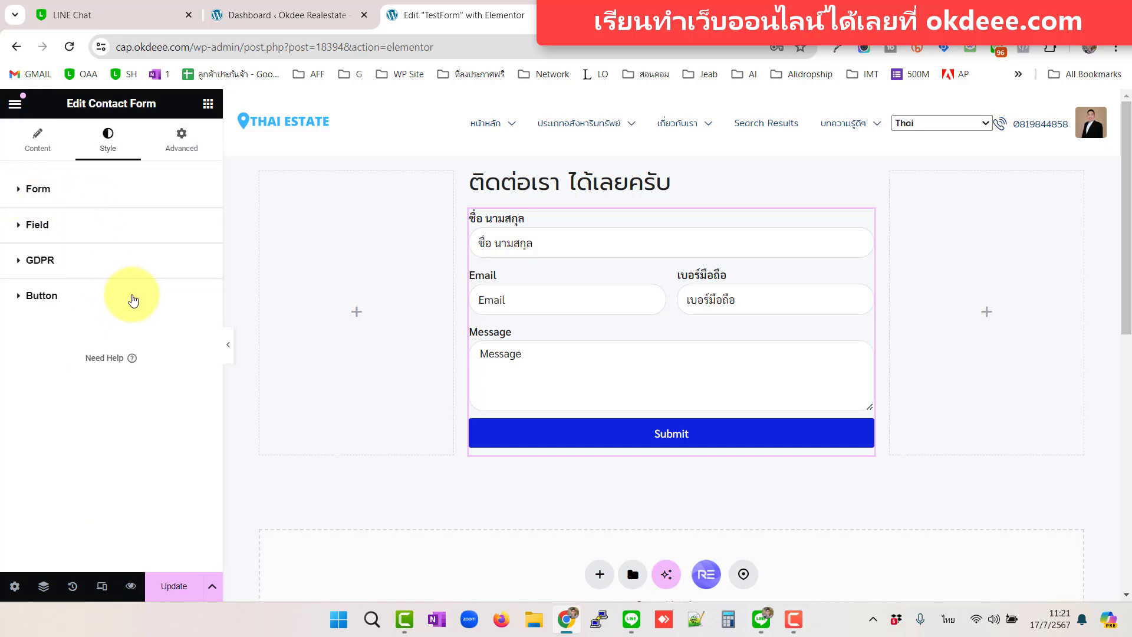
Step: Change the contact form's submit button text to ส่งข้อมูลติดต่อ and set the button's alignment to center
click(37, 135)
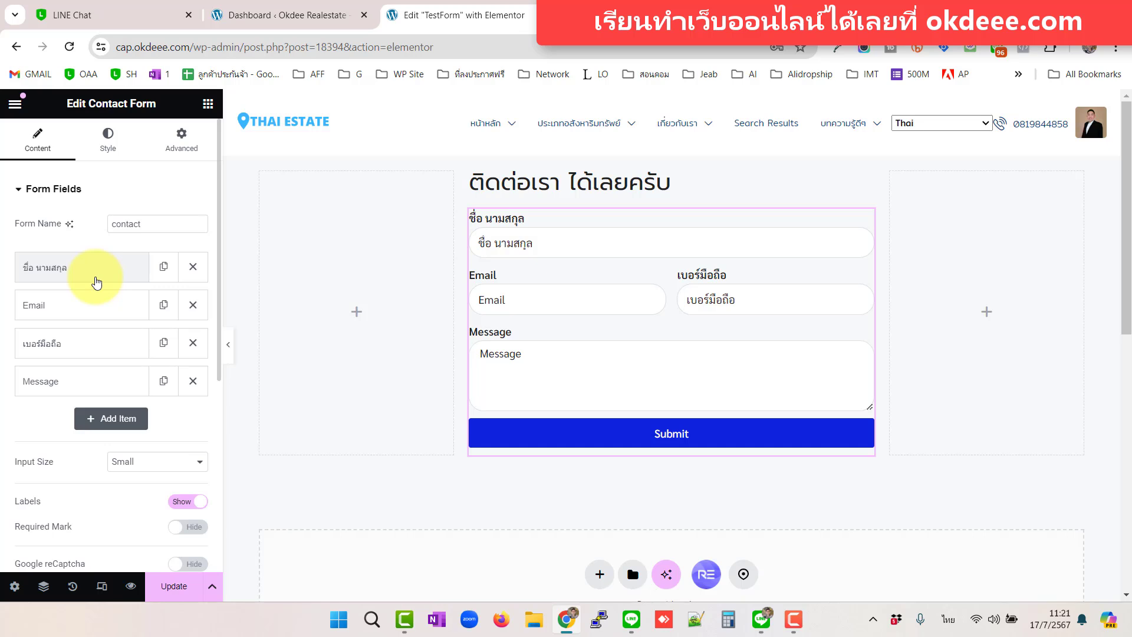
click(18, 189)
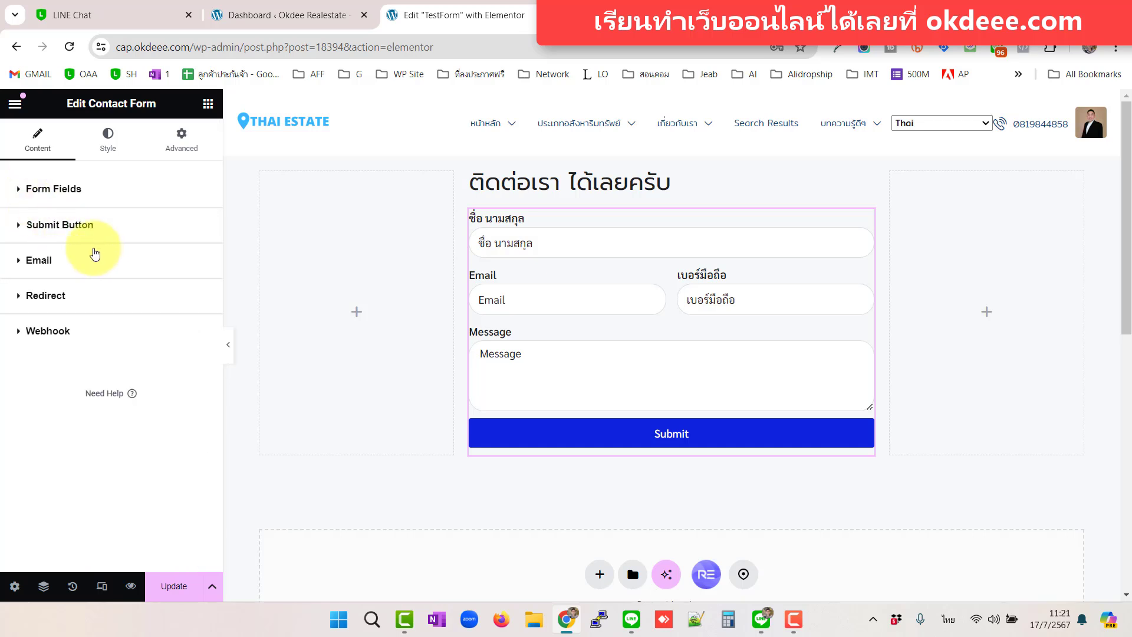
click(18, 227)
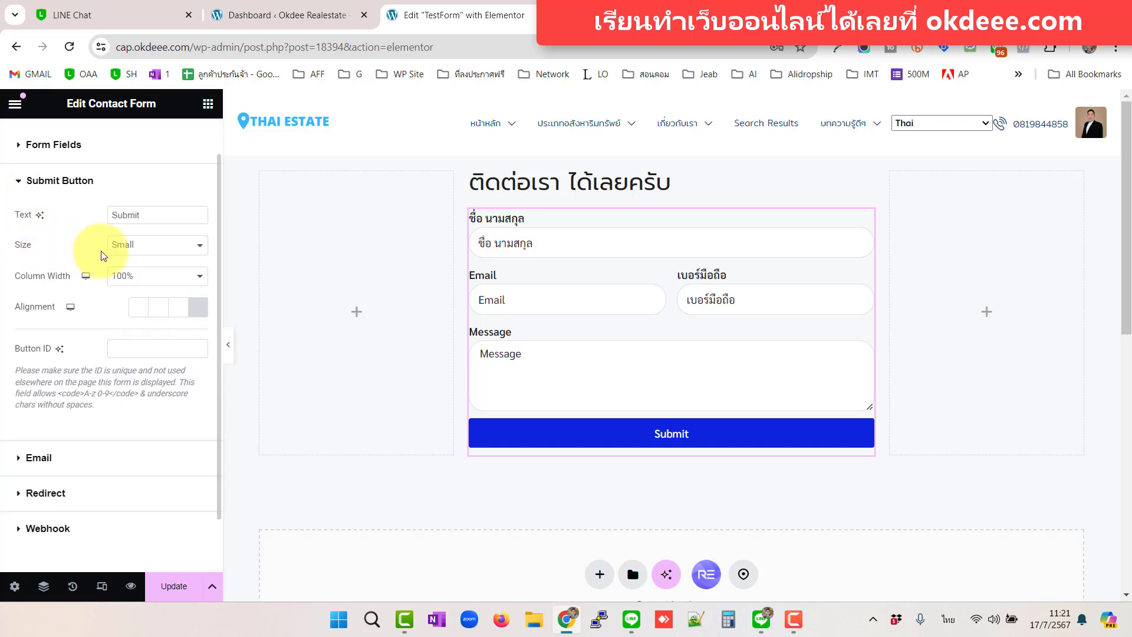
drag(176, 215, 89, 215)
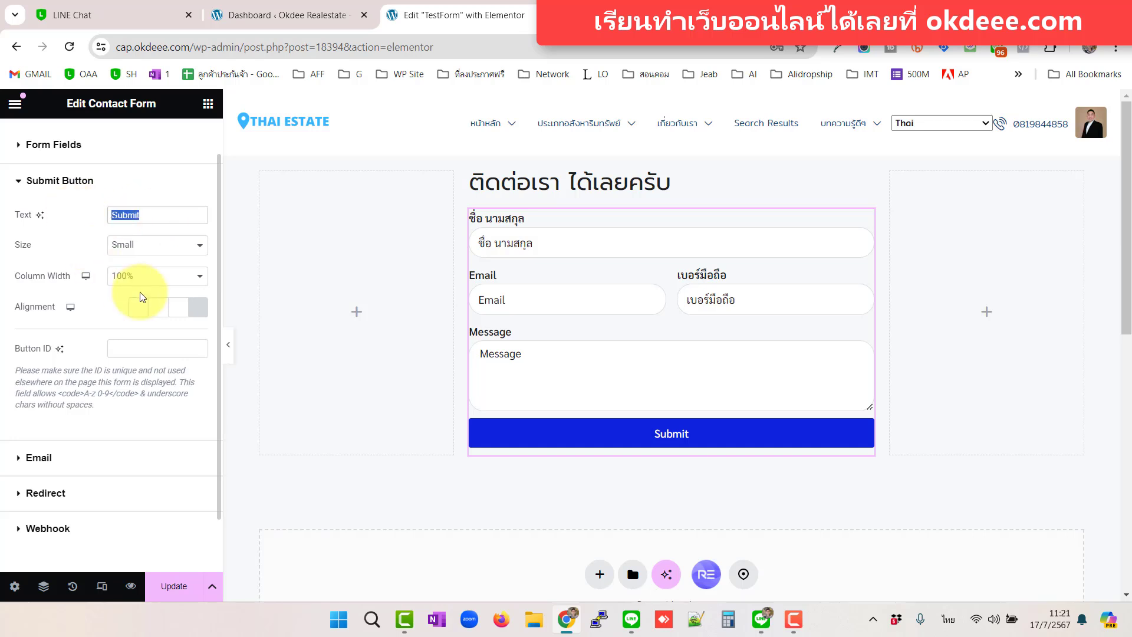
text(ส่งข)
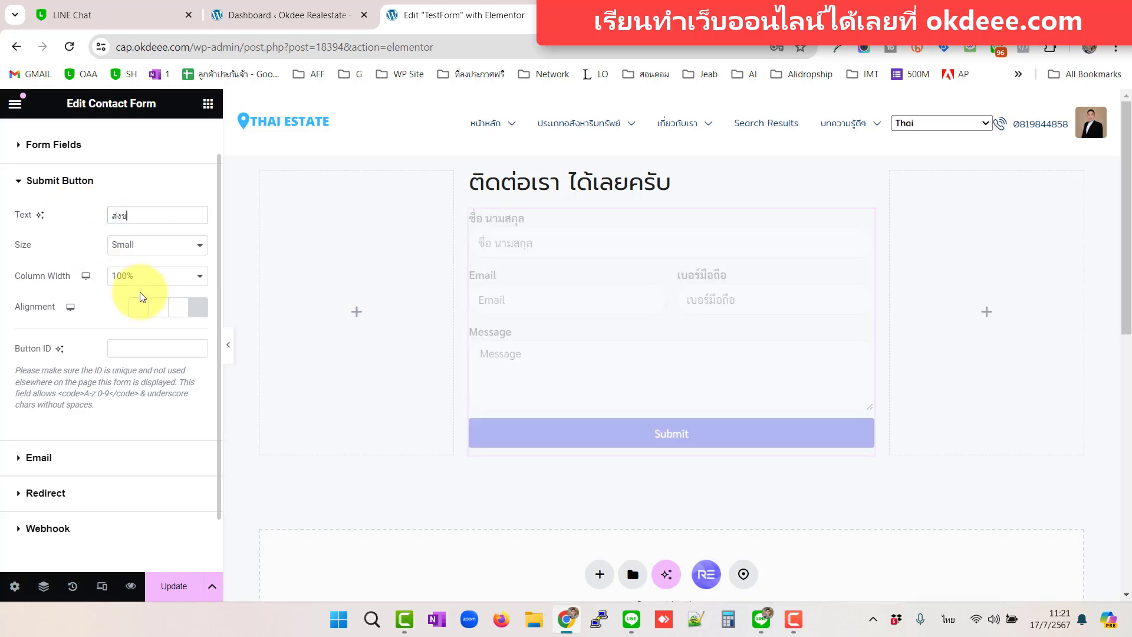
text(้อมูลติดต่อ)
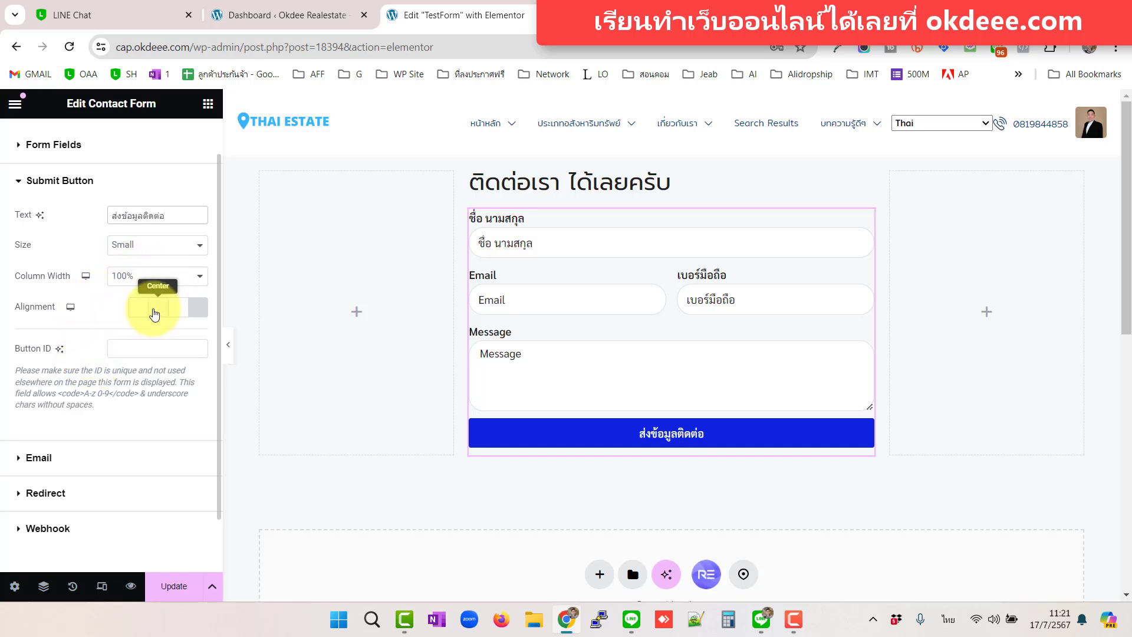
click(156, 313)
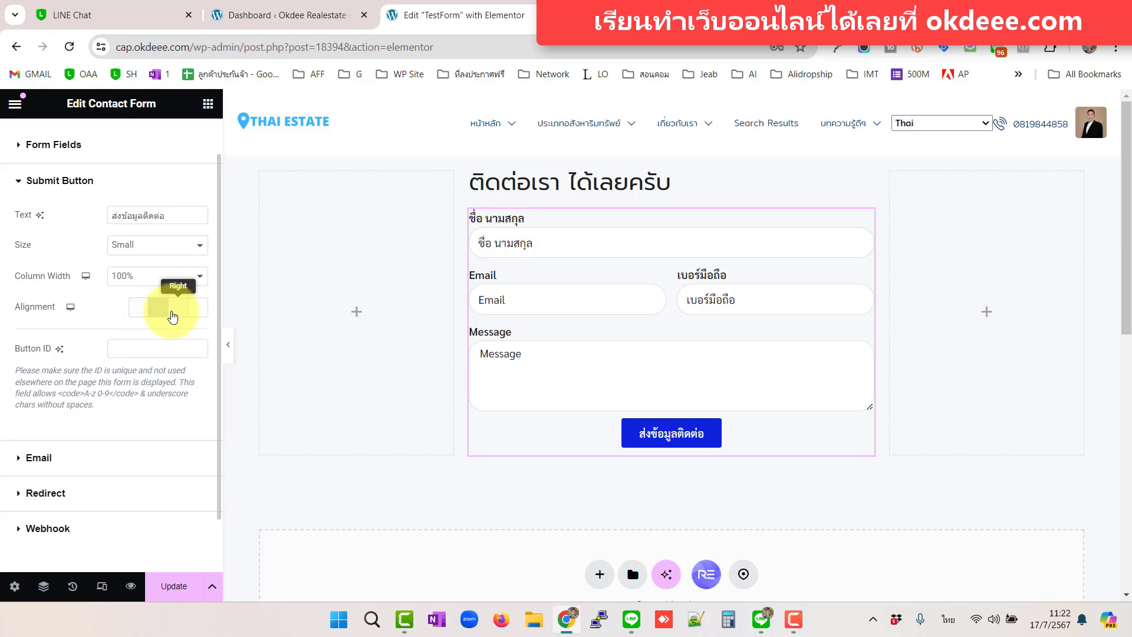
Step: Review the contact form's email recipient and subject settings and its redirect option
scroll(150, 416, down, 1)
click(74, 411)
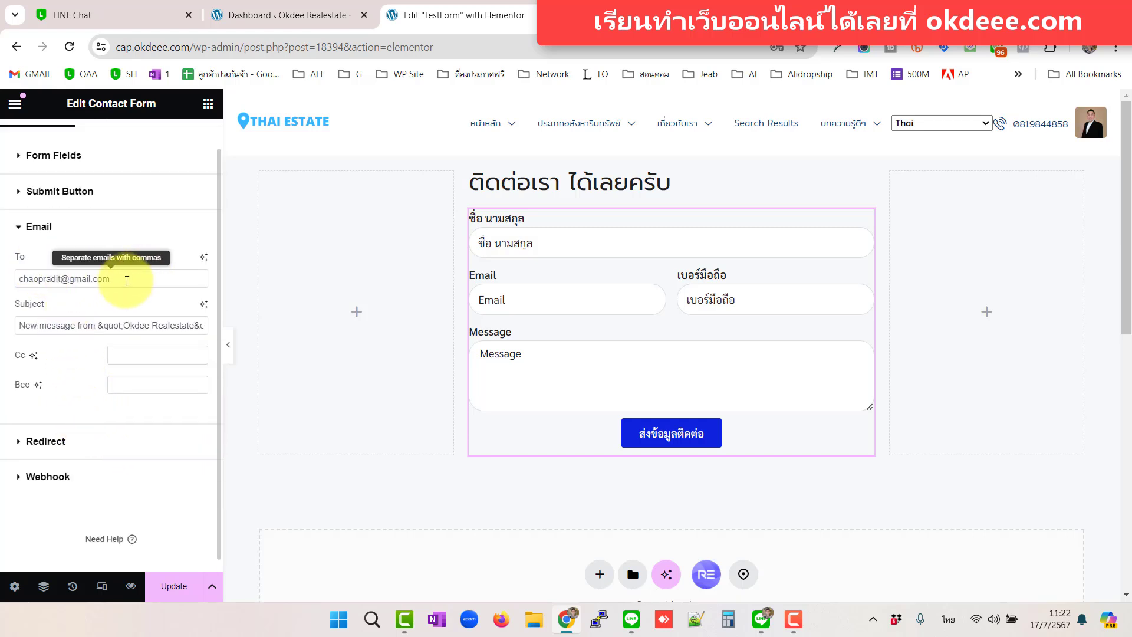
click(51, 326)
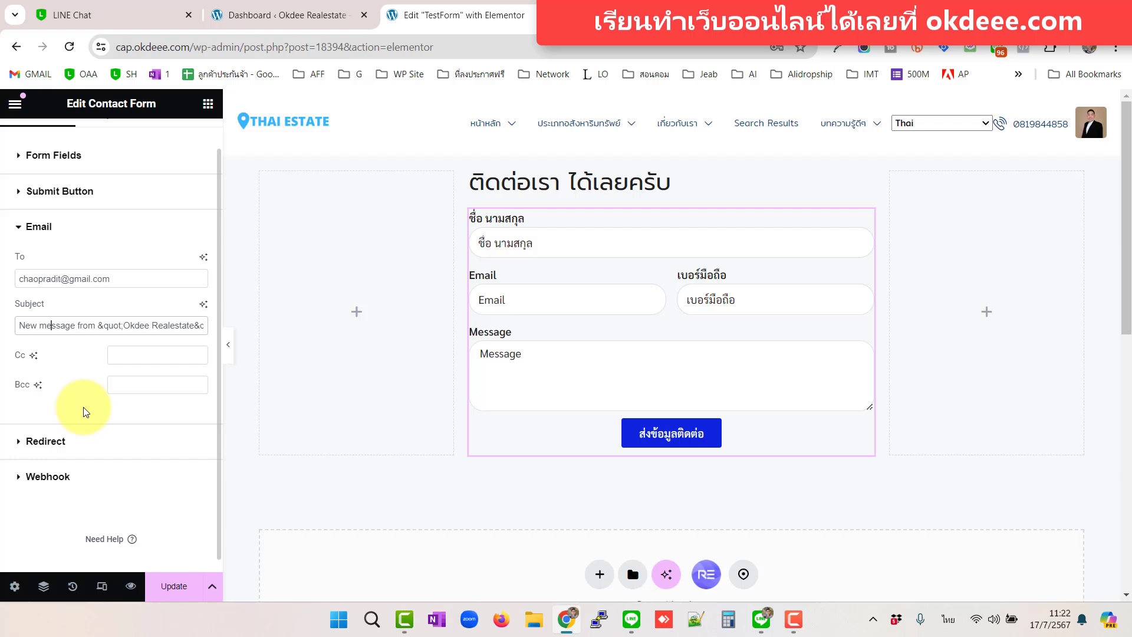
click(56, 442)
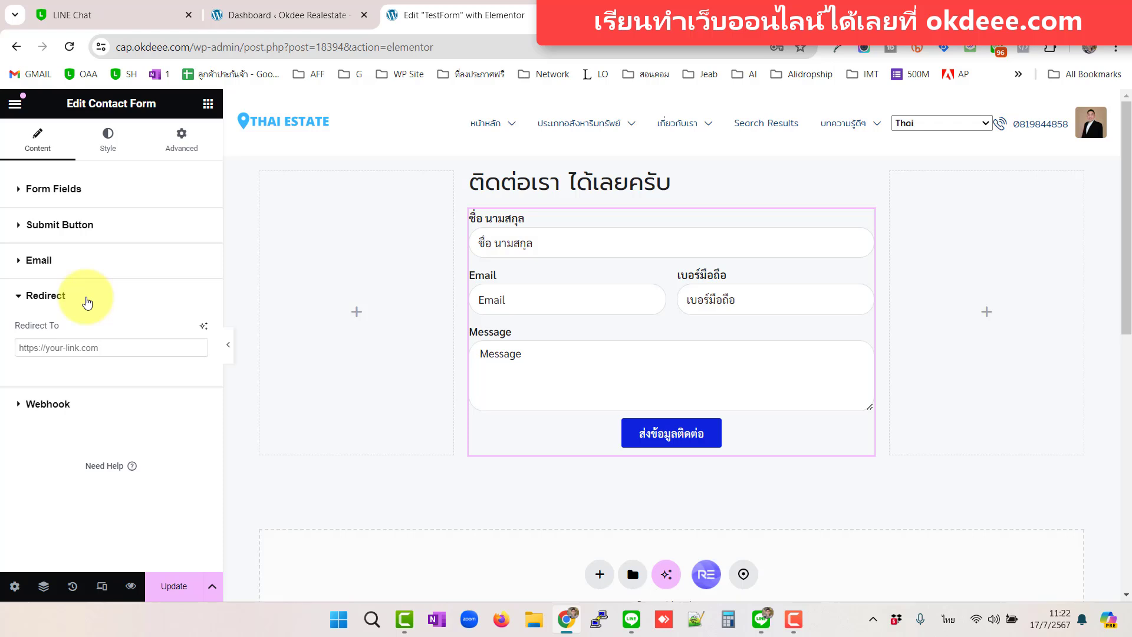
click(87, 300)
Step: Update the TestForm page and view it on the live site
click(101, 189)
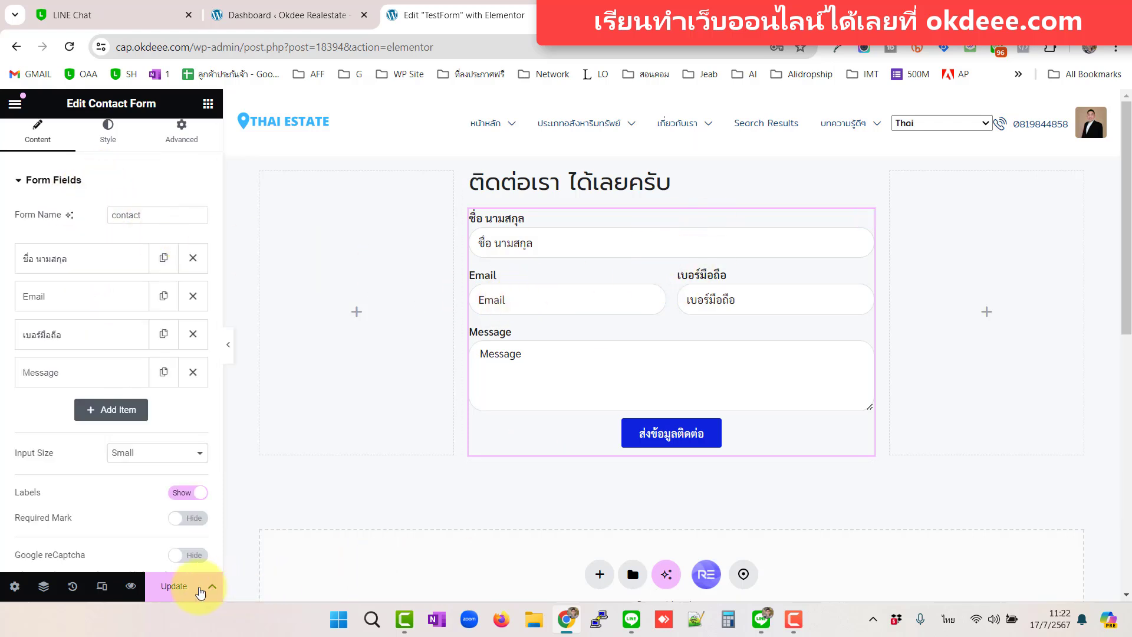
click(199, 589)
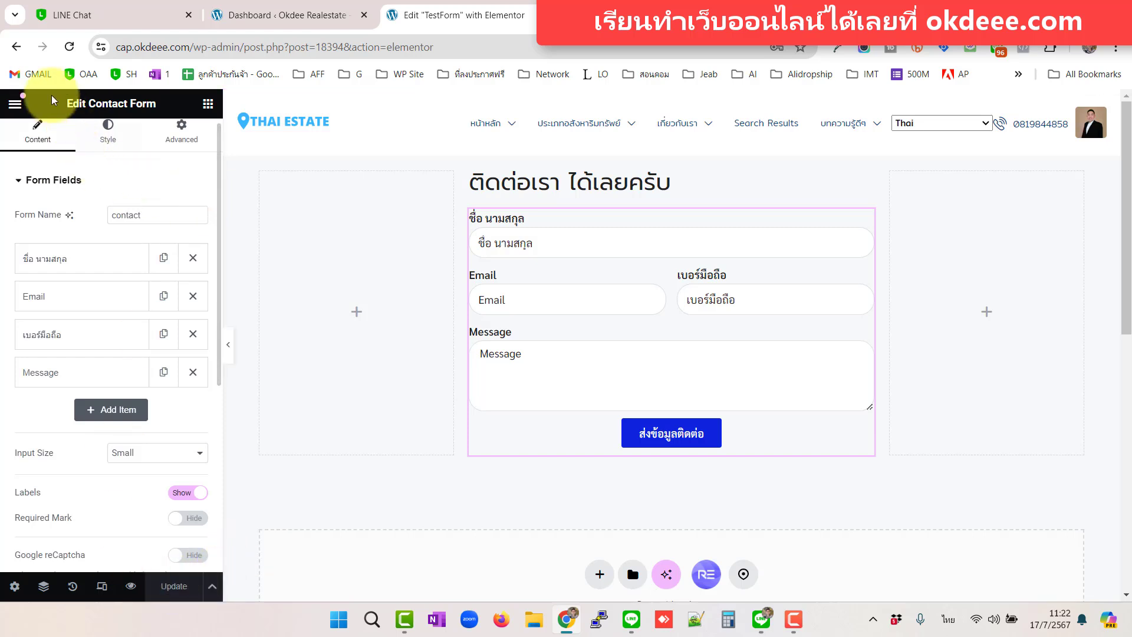
click(15, 103)
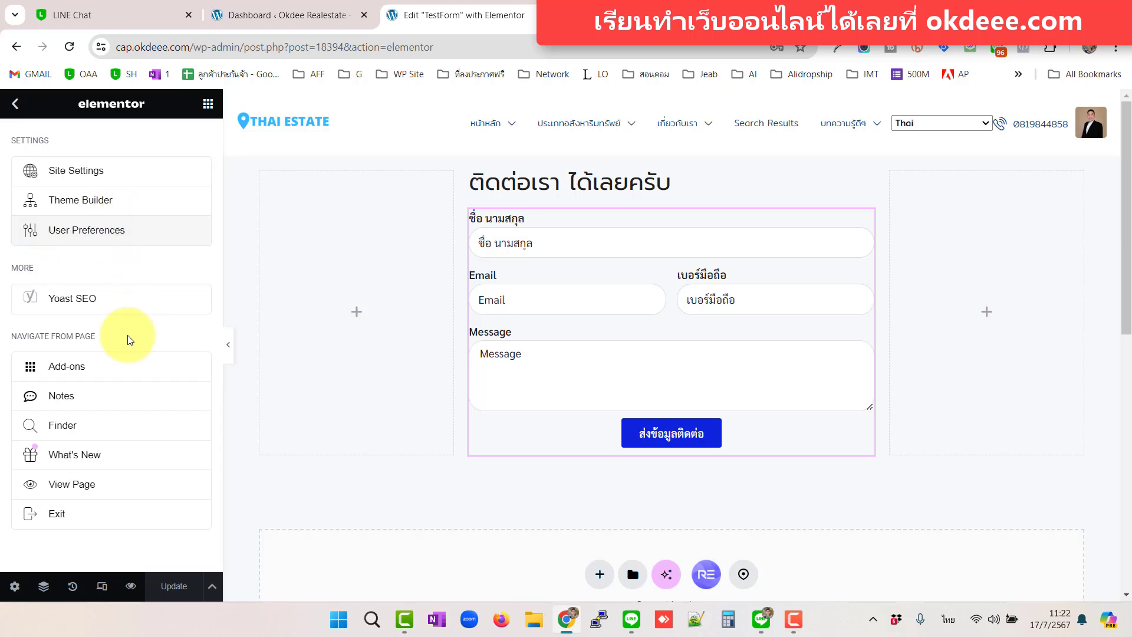
click(89, 483)
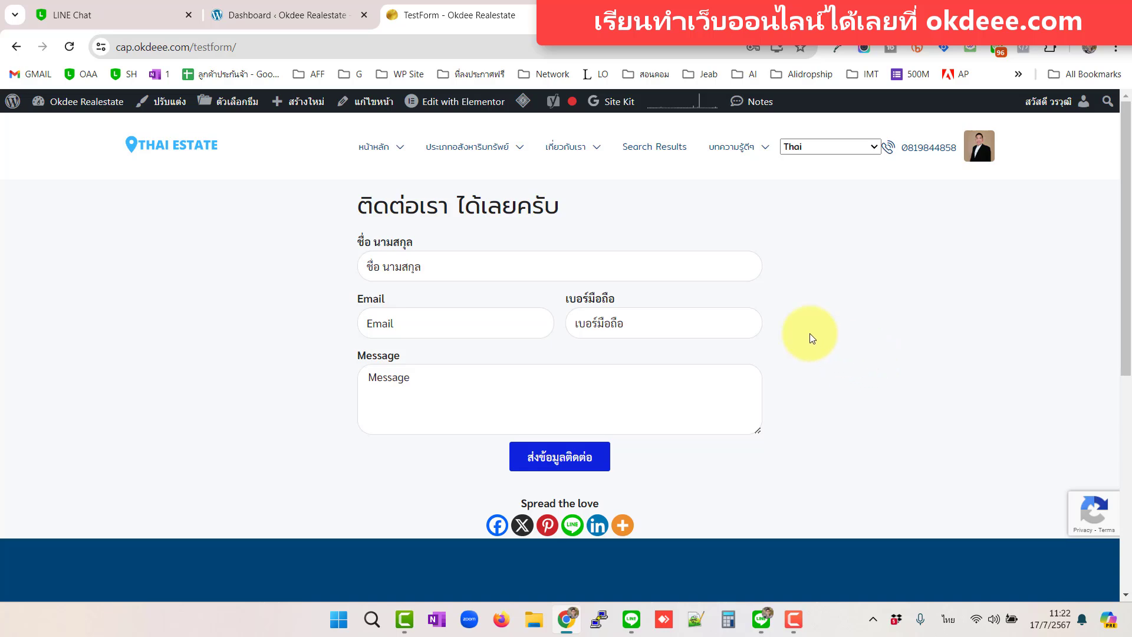
Step: Go to the site's home page and look over its property search, promotional banner and recommended property listings
click(210, 156)
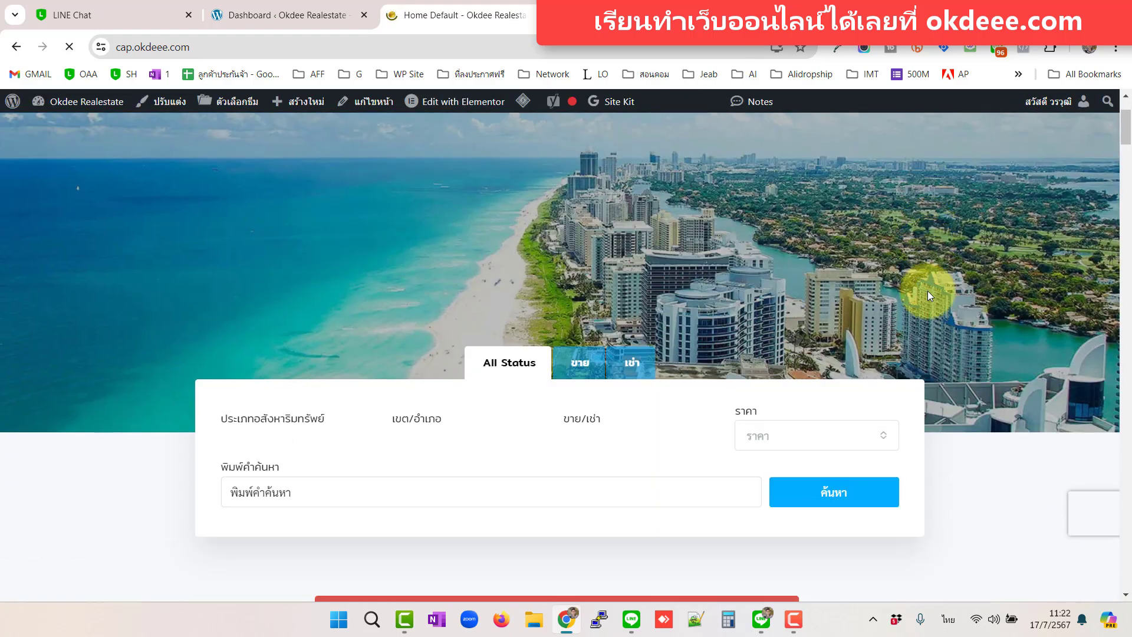
scroll(784, 327, down, 4)
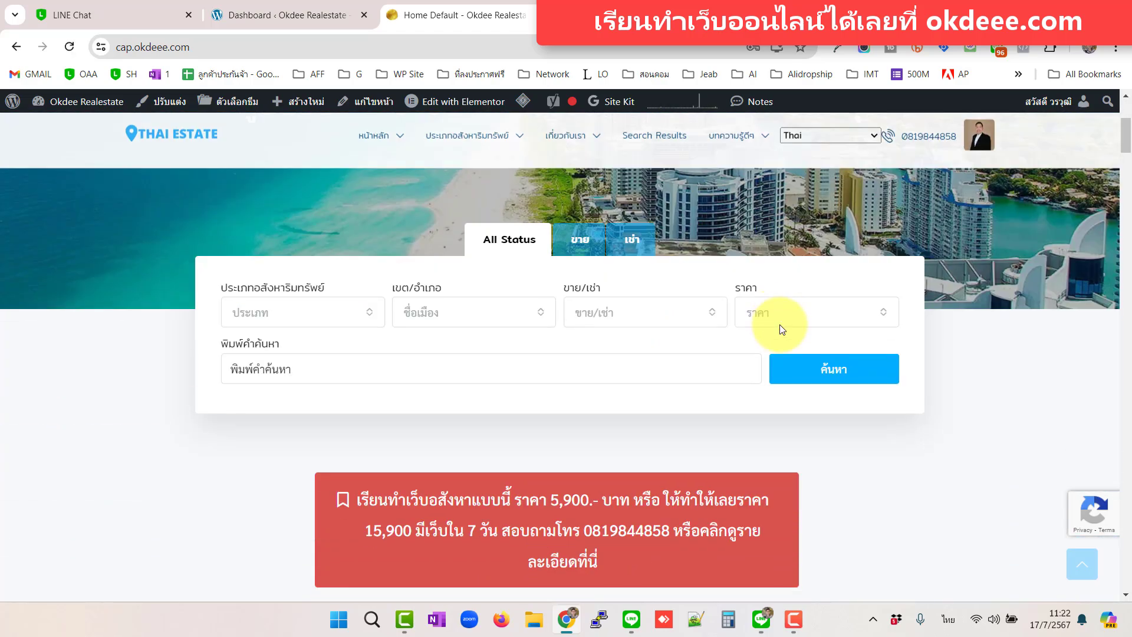
scroll(802, 325, down, 6)
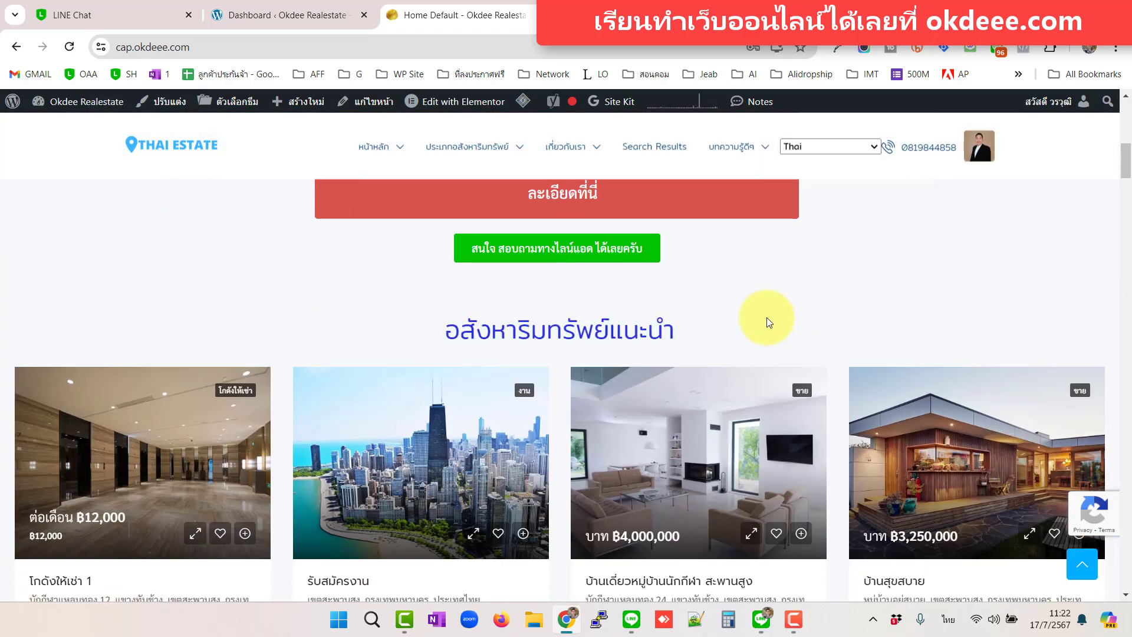
scroll(766, 317, up, 2)
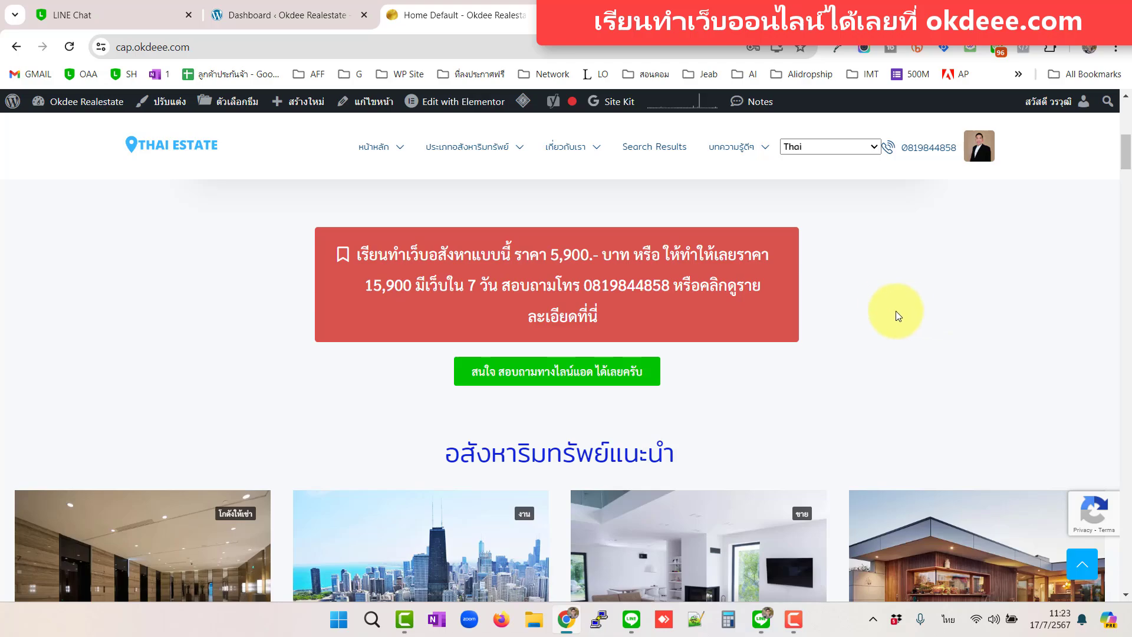
scroll(896, 310, up, 5)
scroll(896, 310, down, 10)
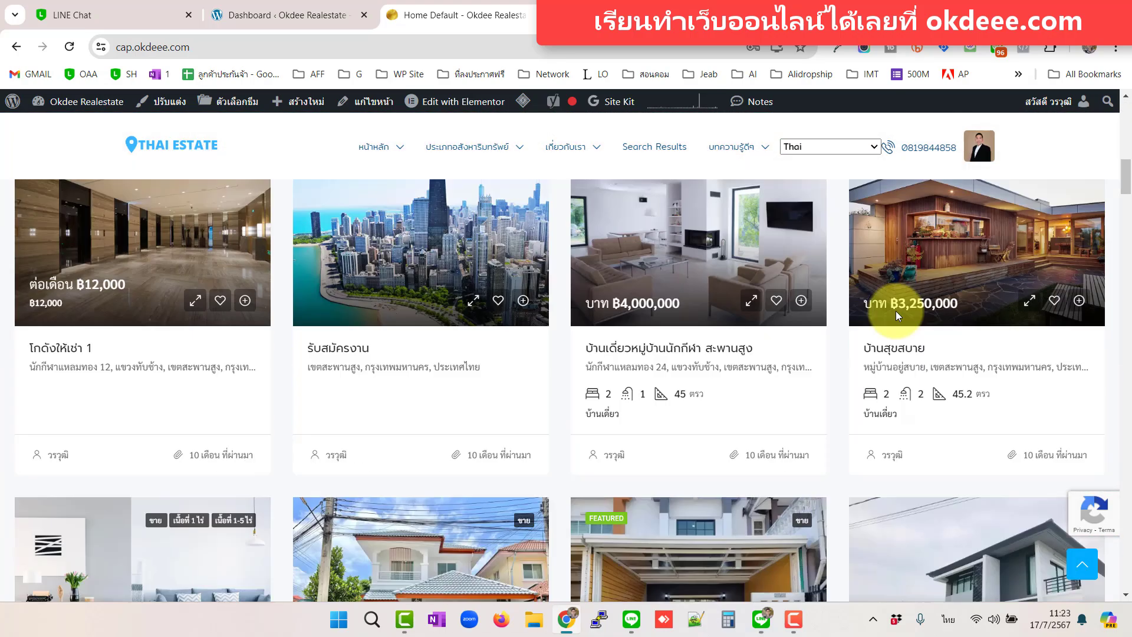
scroll(802, 315, down, 10)
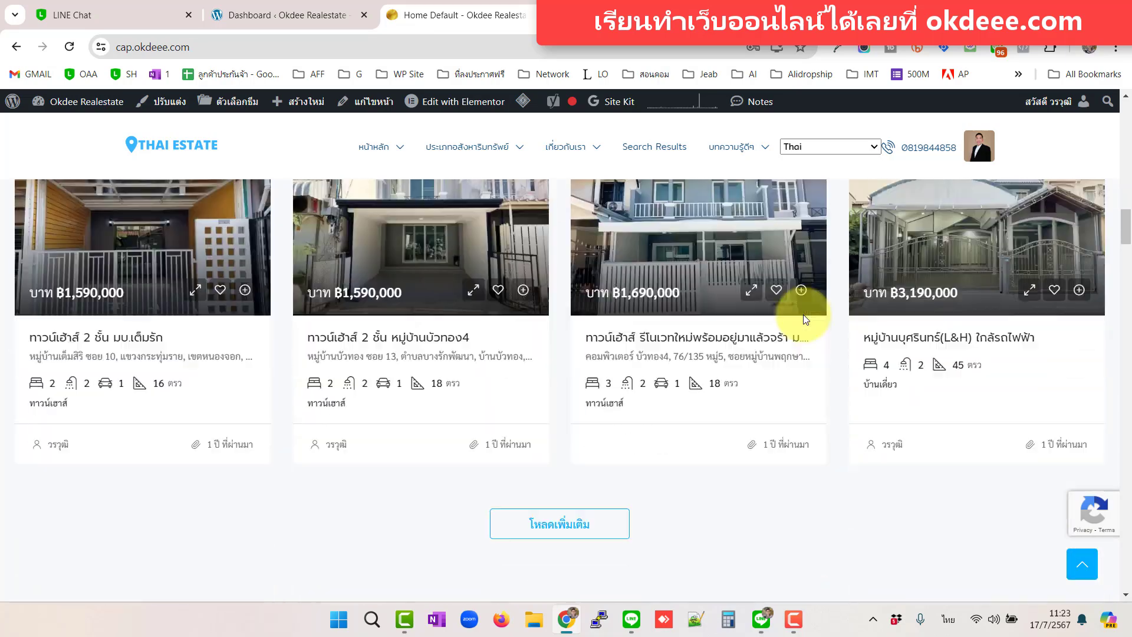
scroll(802, 316, up, 15)
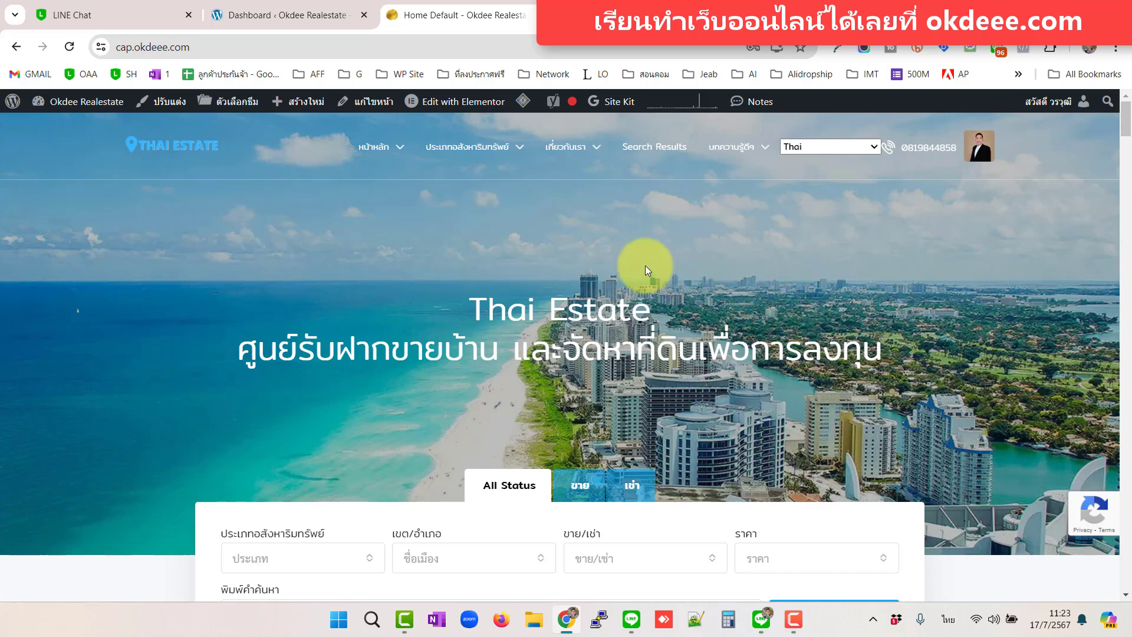
Step: Open okdeee.com in a new browser tab
key(ctrl+t)
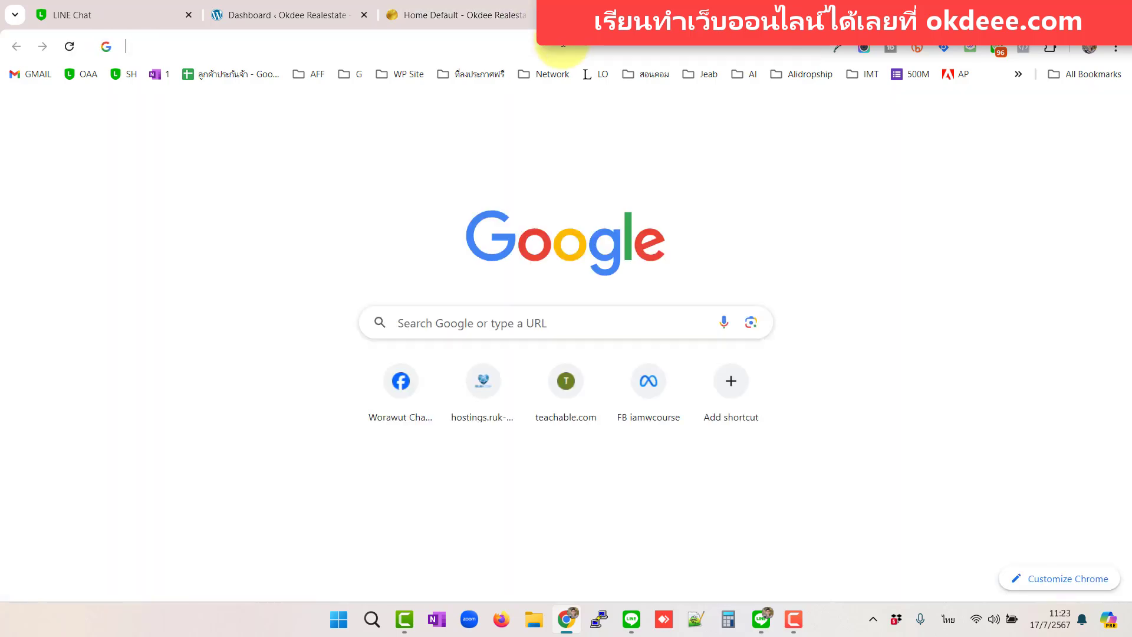
click(562, 45)
text(น)
key(BackSpace)
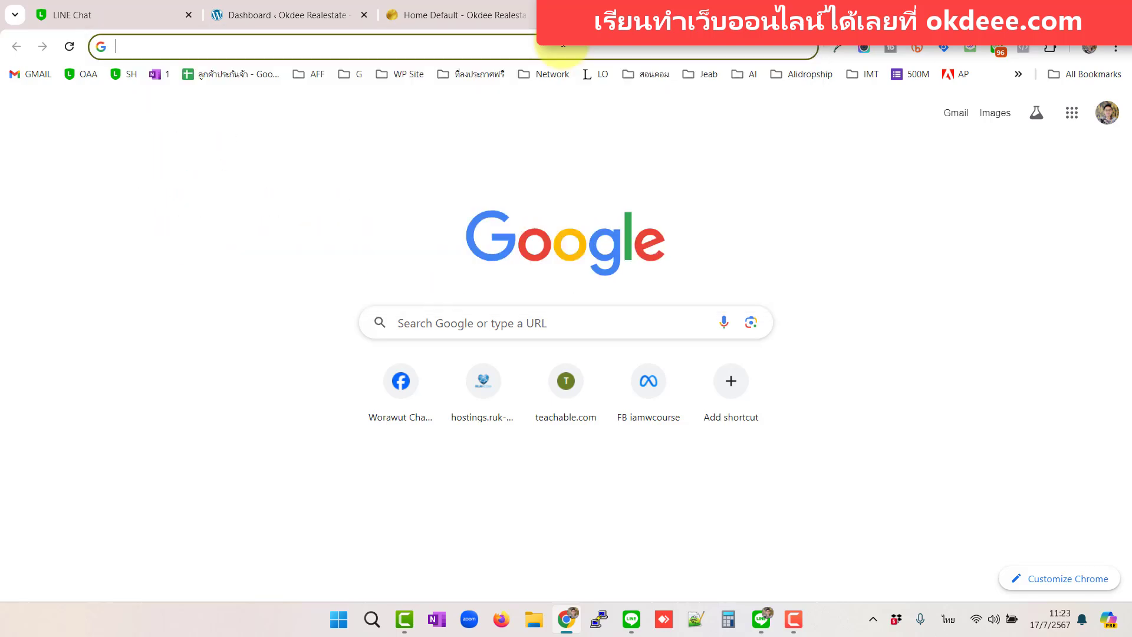
key(grave)
text(okdeee.com)
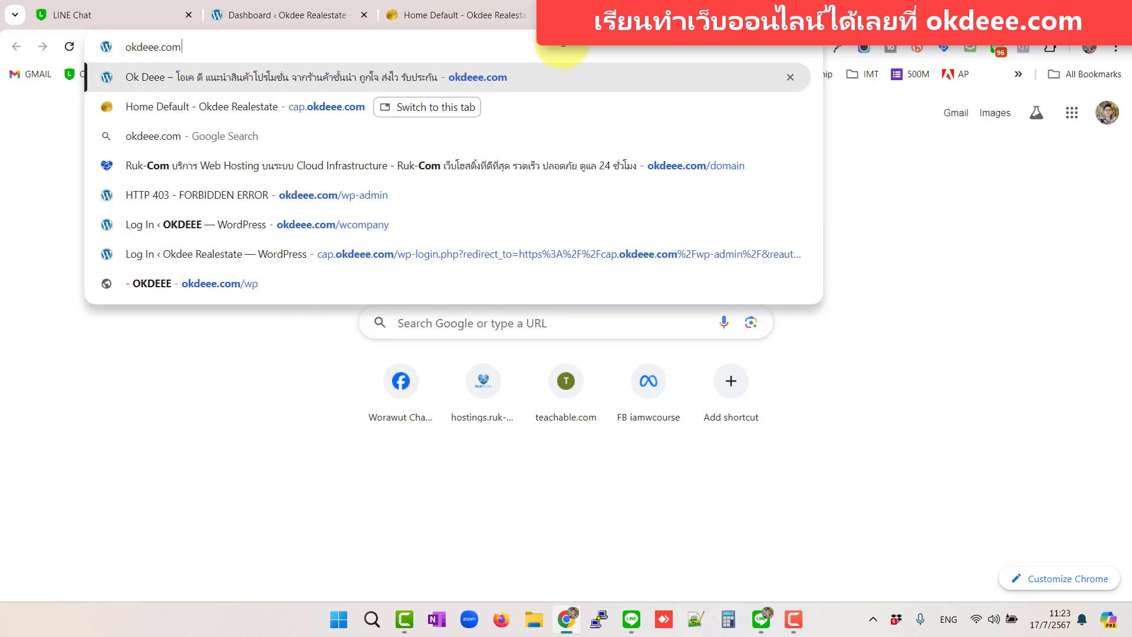
key(Return)
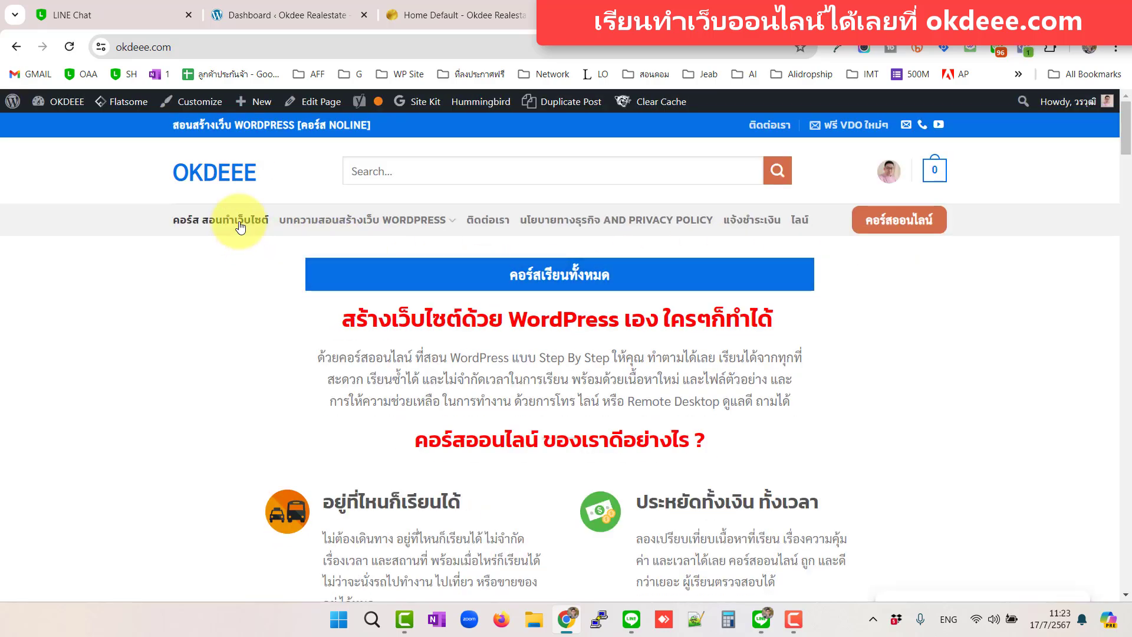
Step: Open the list of all courses and find the course on building a property-sales website with a search system
click(545, 277)
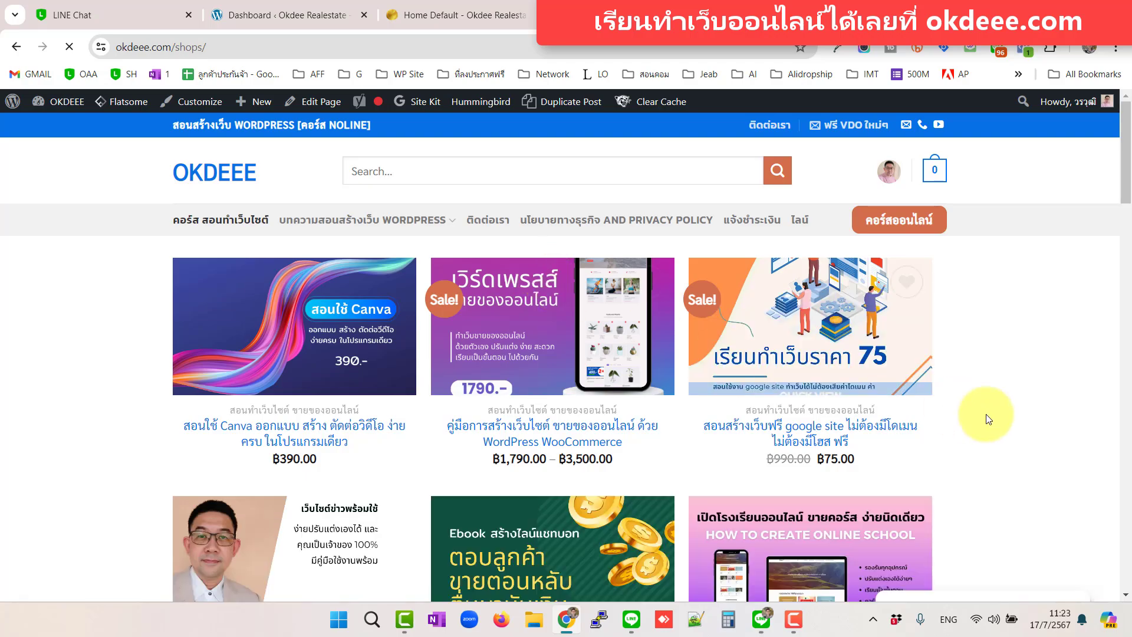
scroll(981, 417, down, 8)
scroll(902, 368, up, 2)
mouse_move(849, 318)
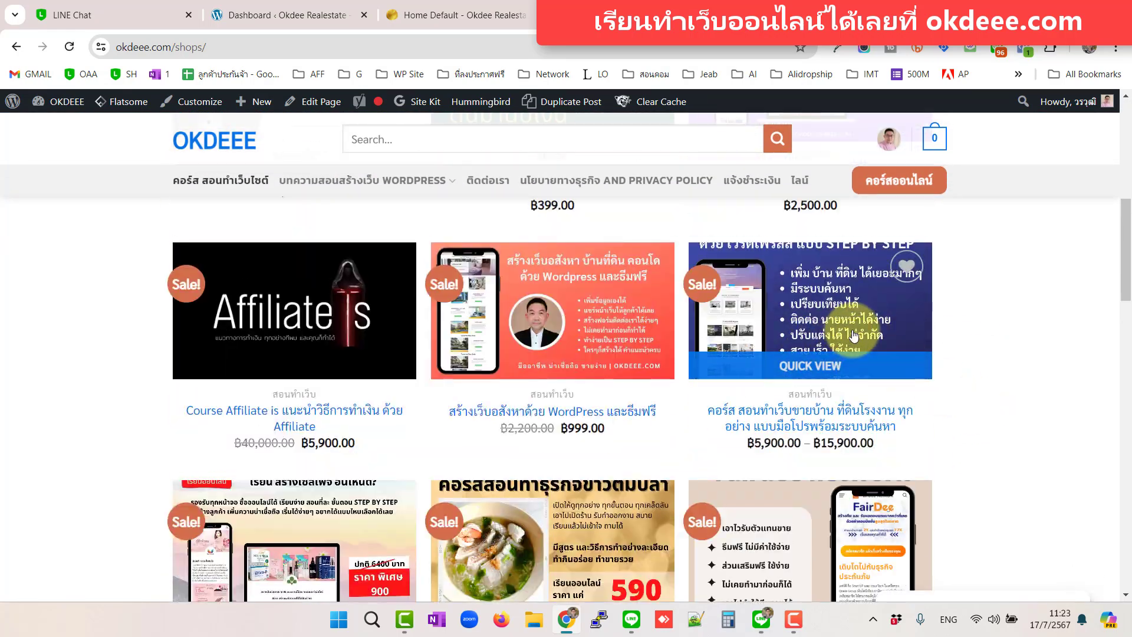